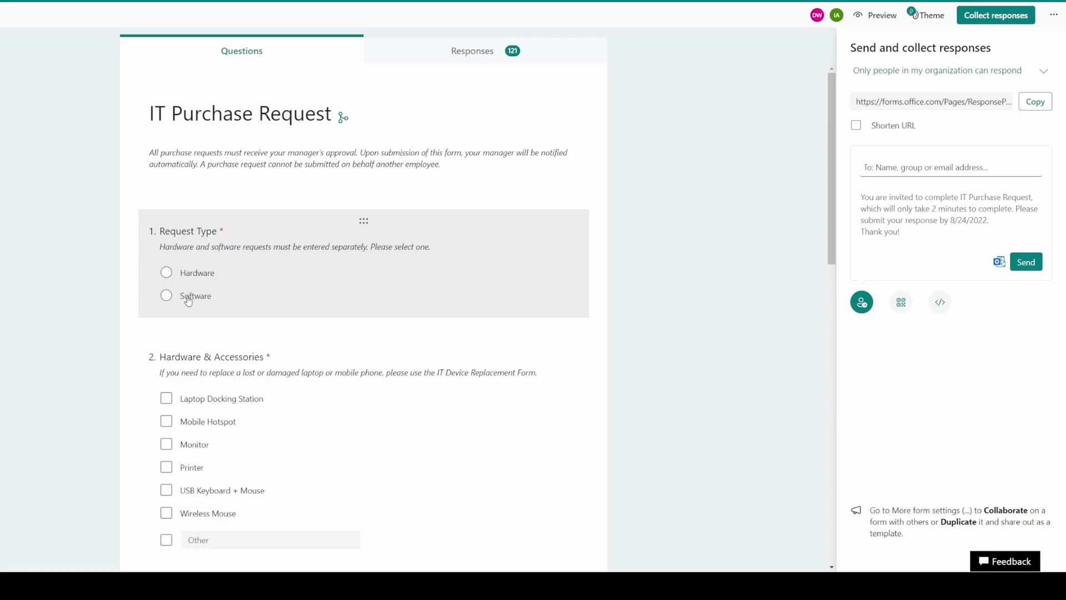
Step: Review the IT Purchase Request form's questions, from Request Type through Hardware & Accessories, Billing Code and Software Licenses to Quantity & Special Instructions
scroll(269, 393, "down", 4)
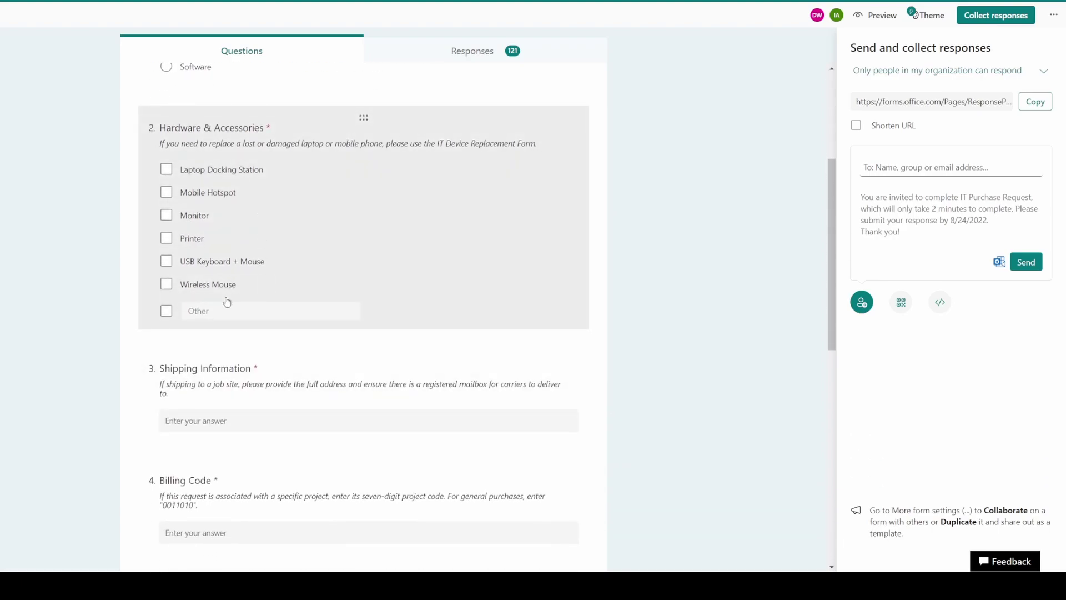
scroll(226, 302, "down", 3)
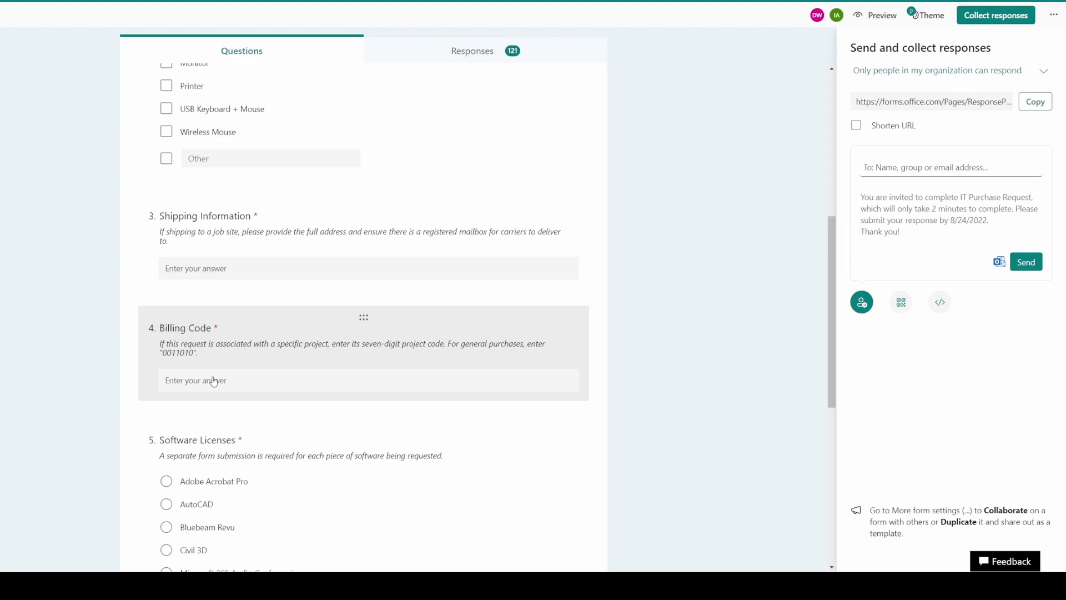
scroll(214, 381, "down", 4)
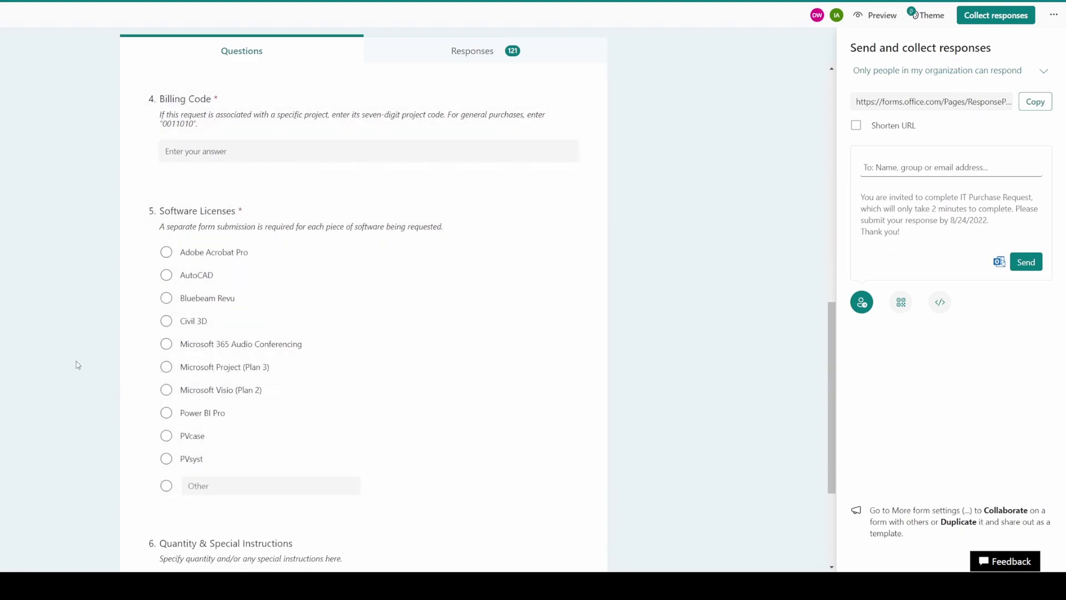
scroll(77, 364, "down", 3)
scroll(200, 255, "up", 11)
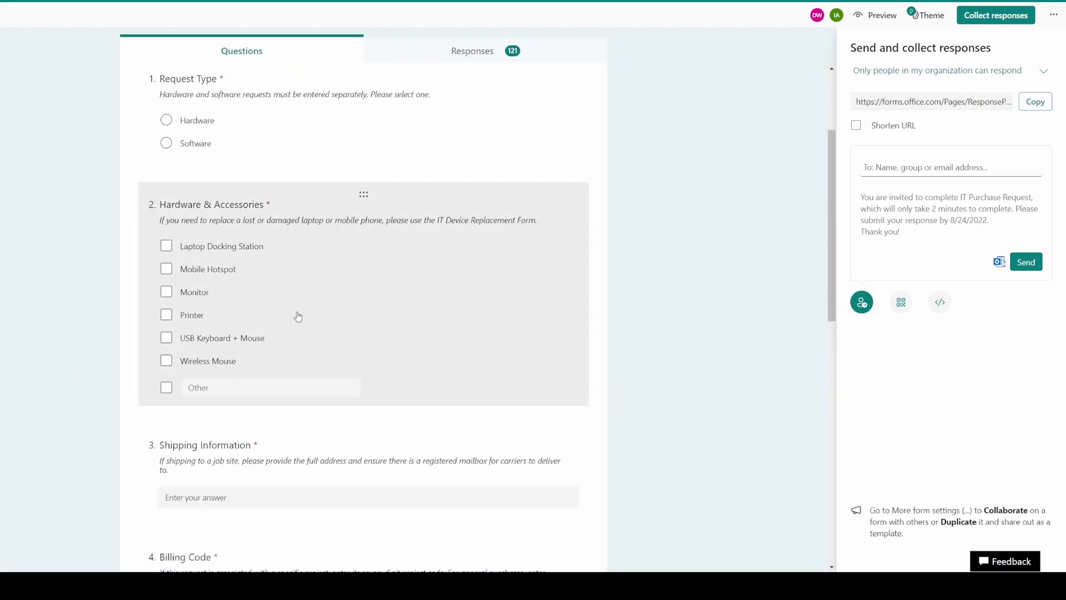
scroll(298, 314, "down", 5)
scroll(298, 316, "down", 1)
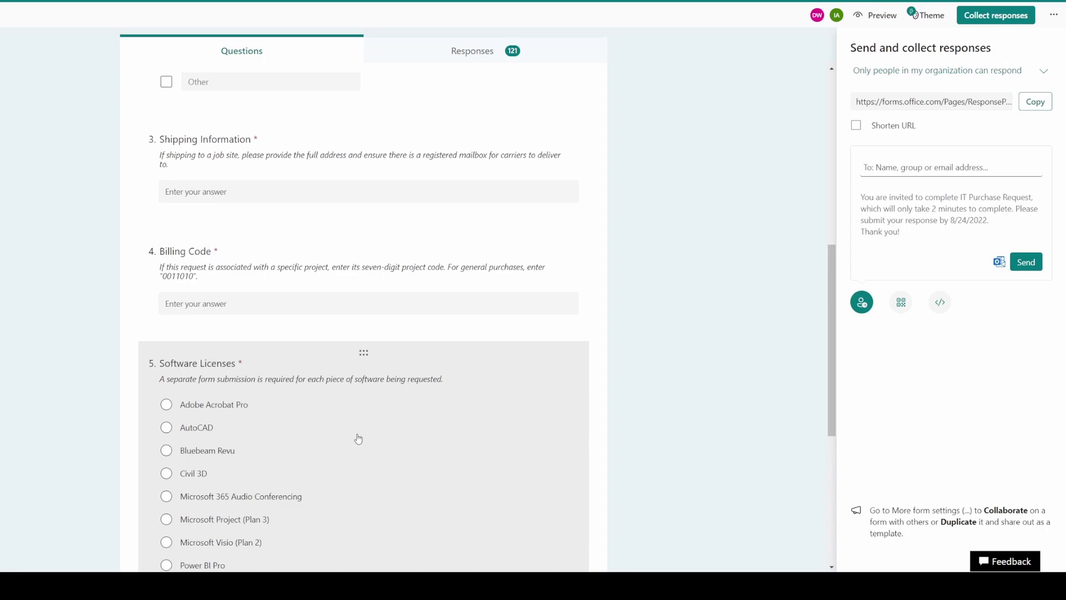
scroll(302, 303, "up", 9)
scroll(316, 429, "down", 6)
scroll(316, 429, "down", 8)
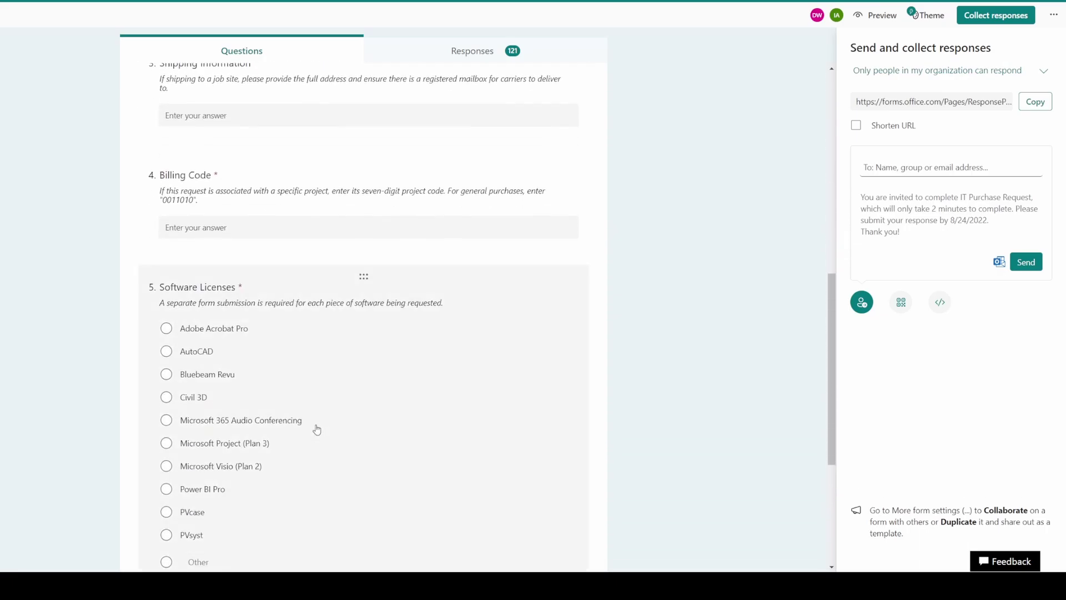
scroll(497, 226, "up", 15)
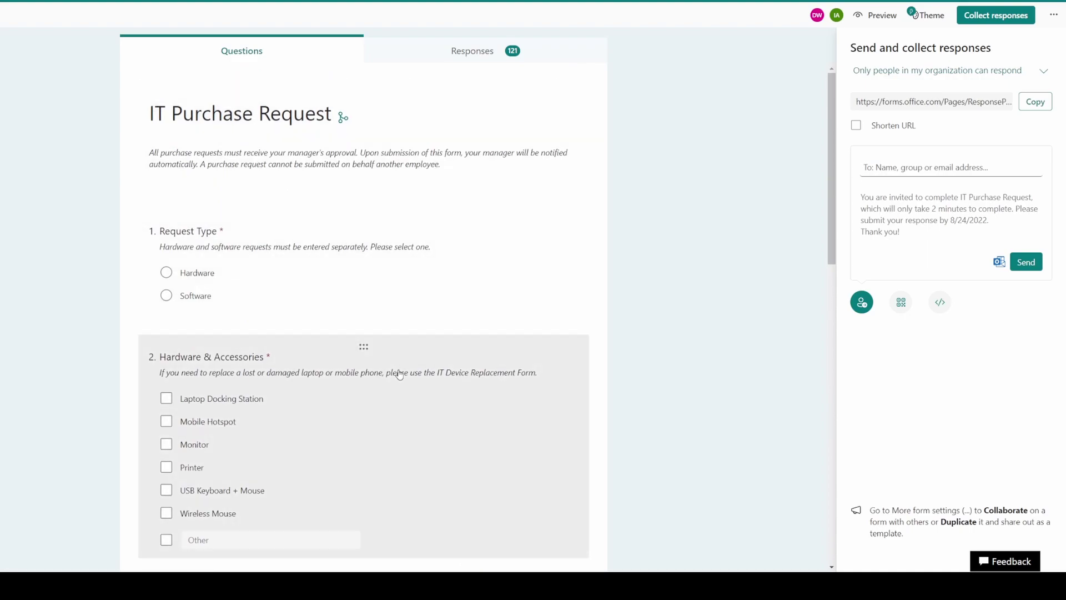
Step: Inspect the form's response URL in the sharing options and highlight the form ID portion after "id="
left_click(932, 101)
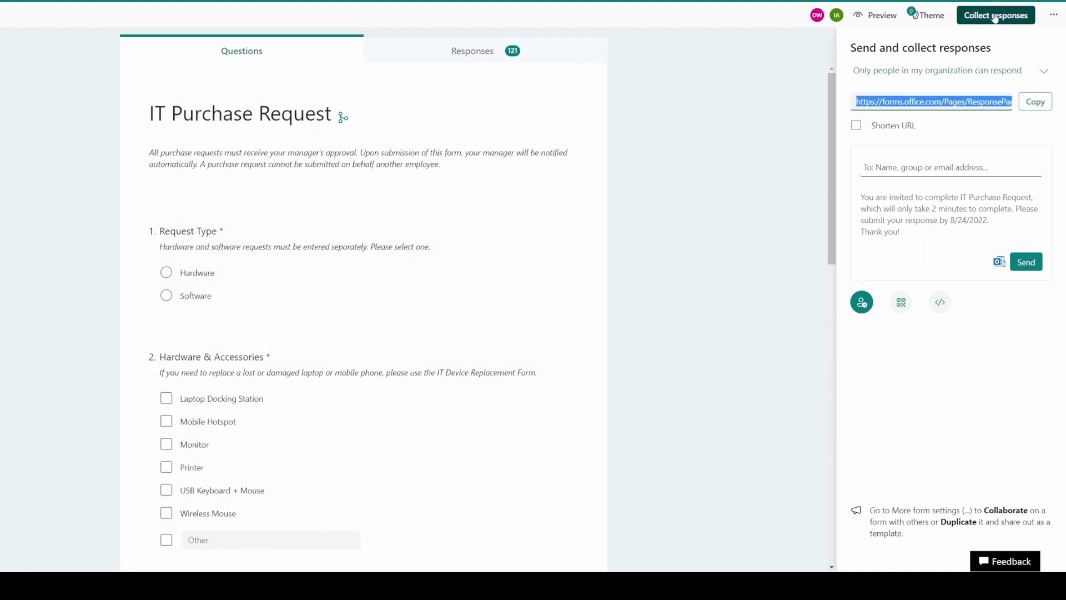
left_click(952, 101)
left_click_drag(952, 102, 1033, 102)
left_click_drag(920, 101, 855, 102)
left_click_drag(924, 102, 850, 102)
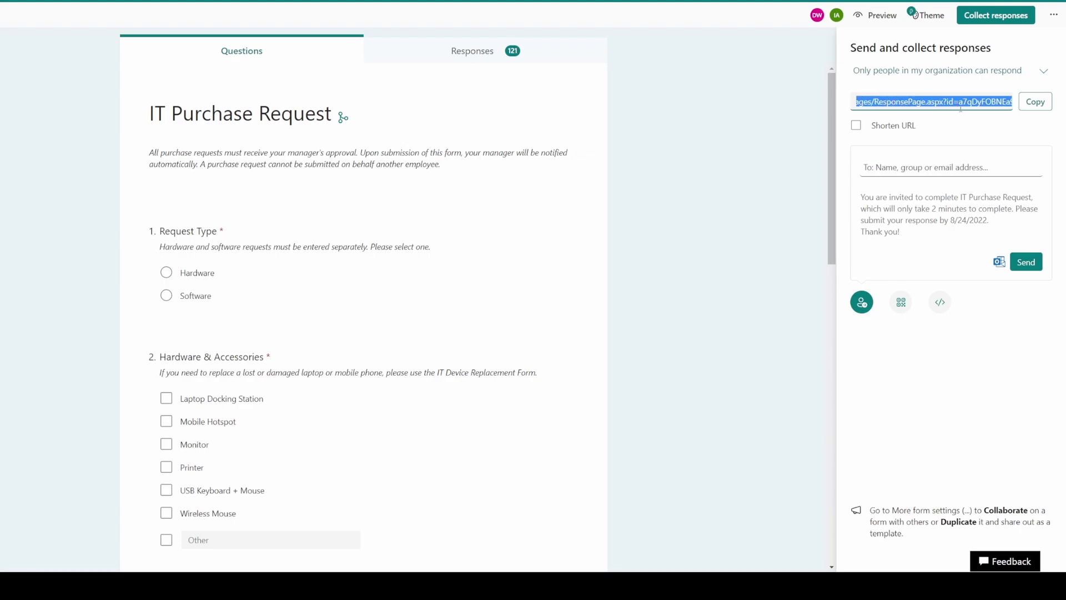
left_click(949, 103)
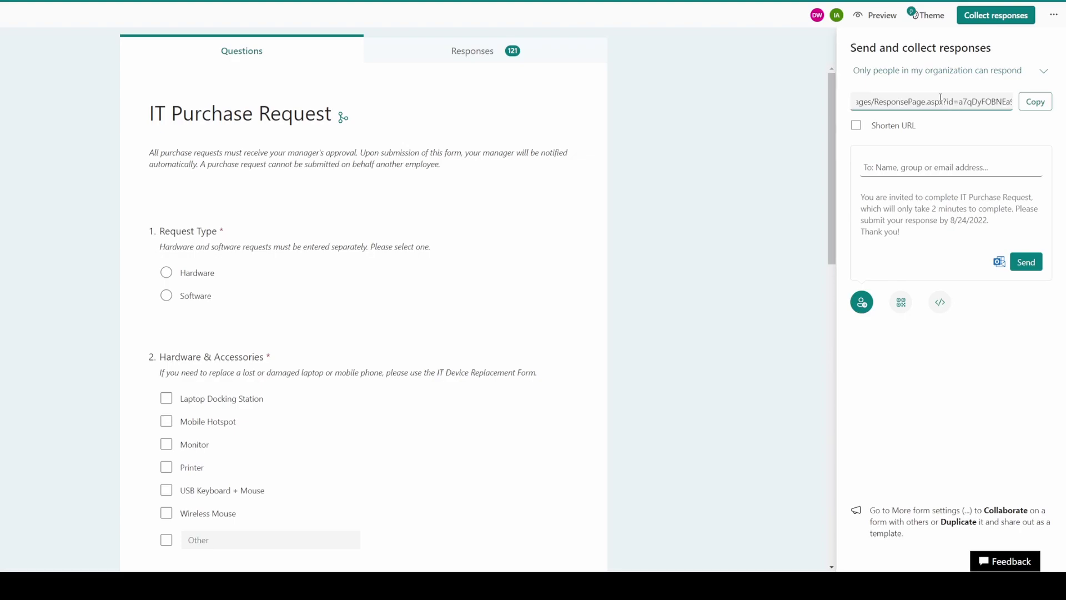
left_click_drag(959, 102, 1019, 104)
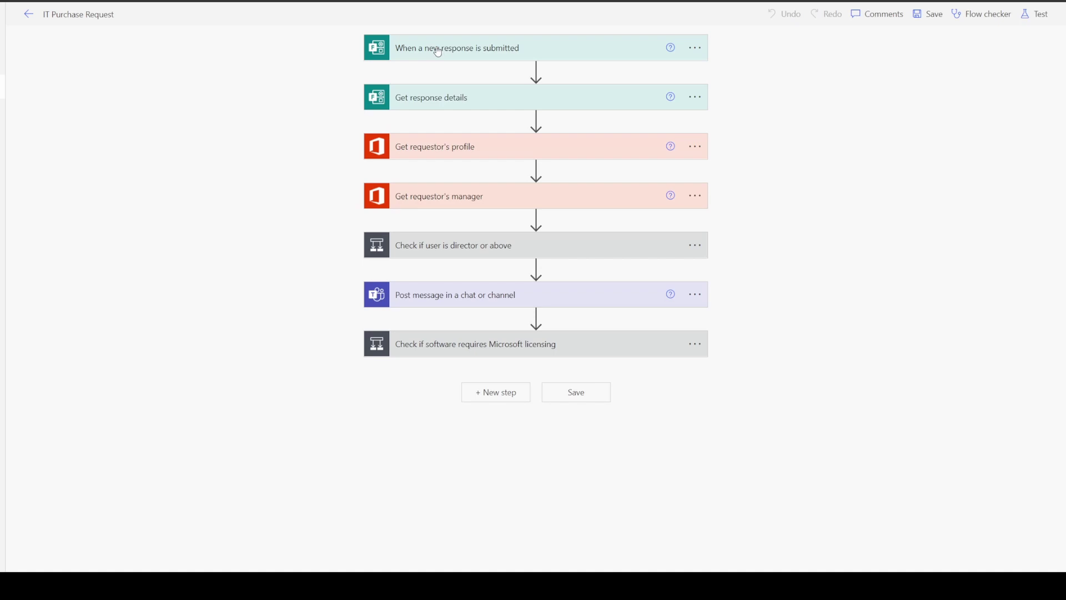
Step: In the IT Purchase Request flow in Power Automate, expand the new-response trigger and Get response details to examine their Form Id and Response Id
left_click(438, 50)
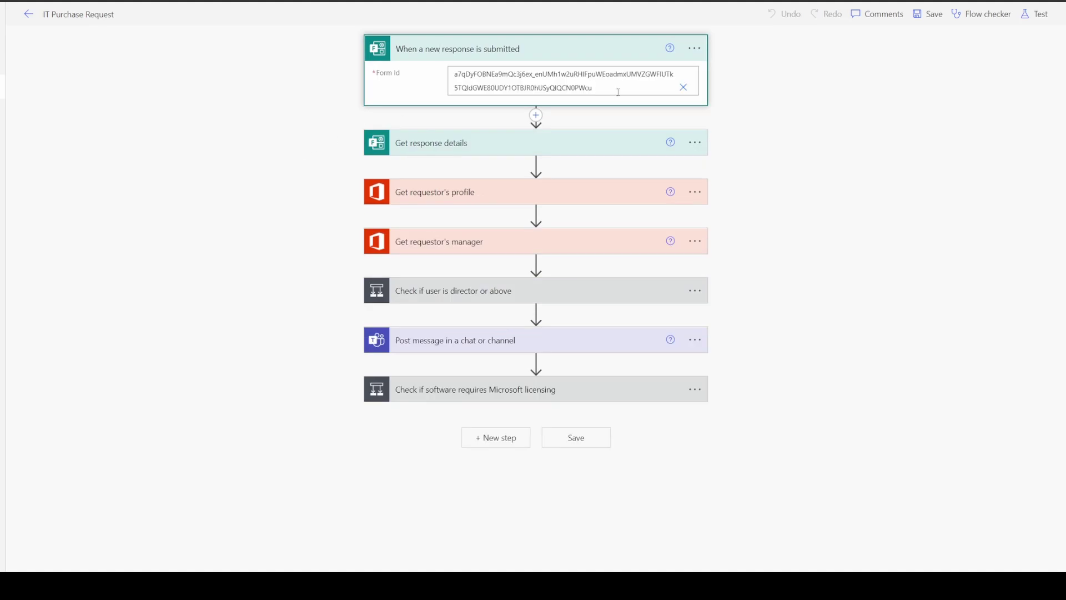
left_click_drag(595, 88, 438, 72)
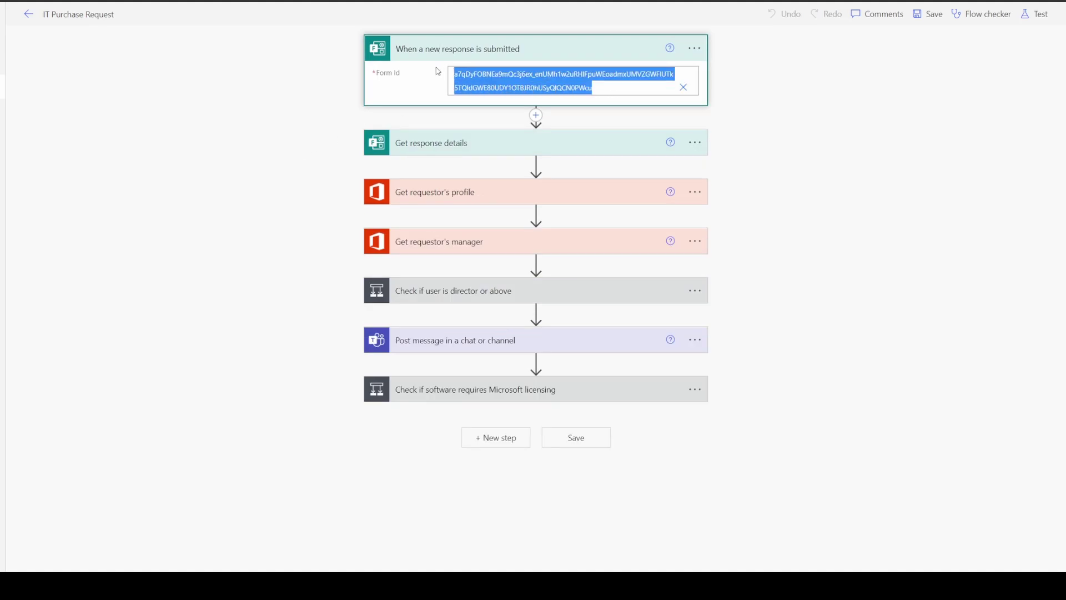
left_click(604, 88)
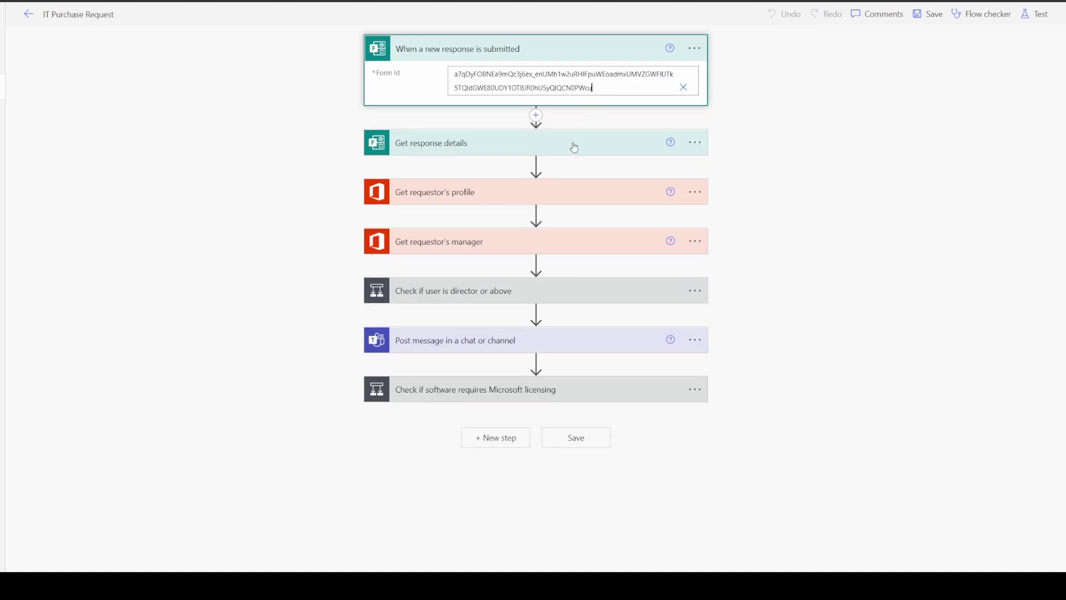
left_click(436, 141)
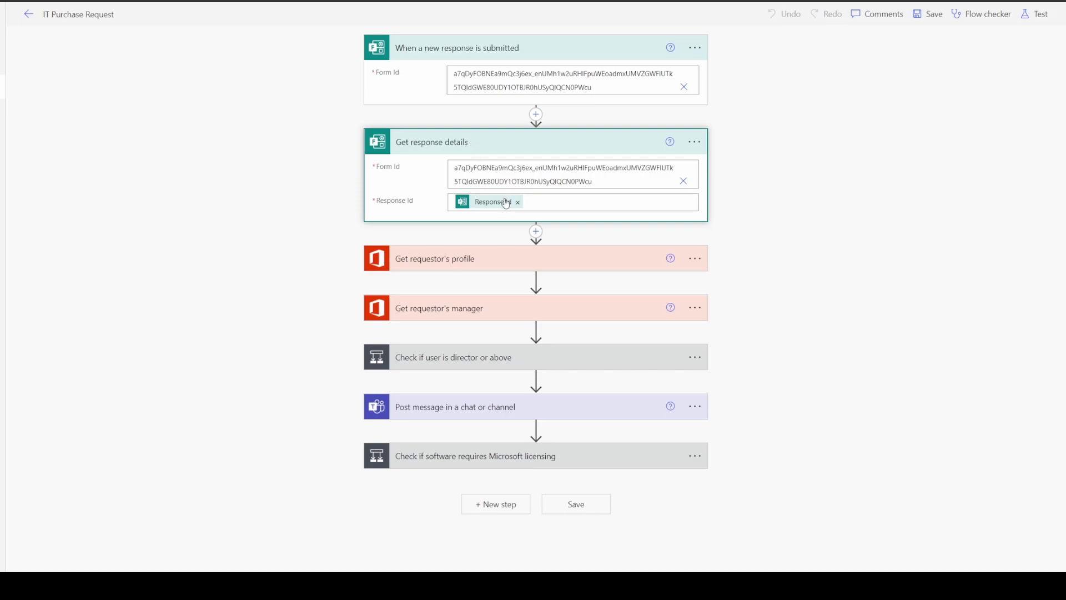
left_click(583, 202)
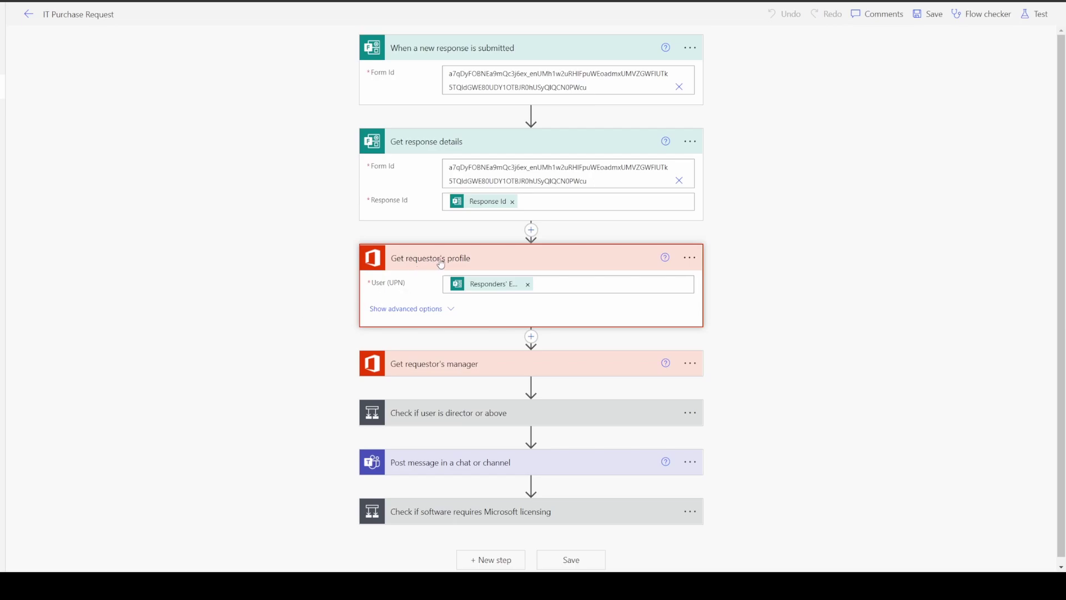
Step: Expand Get requestor's manager and examine the dynamic content offered for User (UPN) in both the requestor's profile and manager actions
left_click(433, 370)
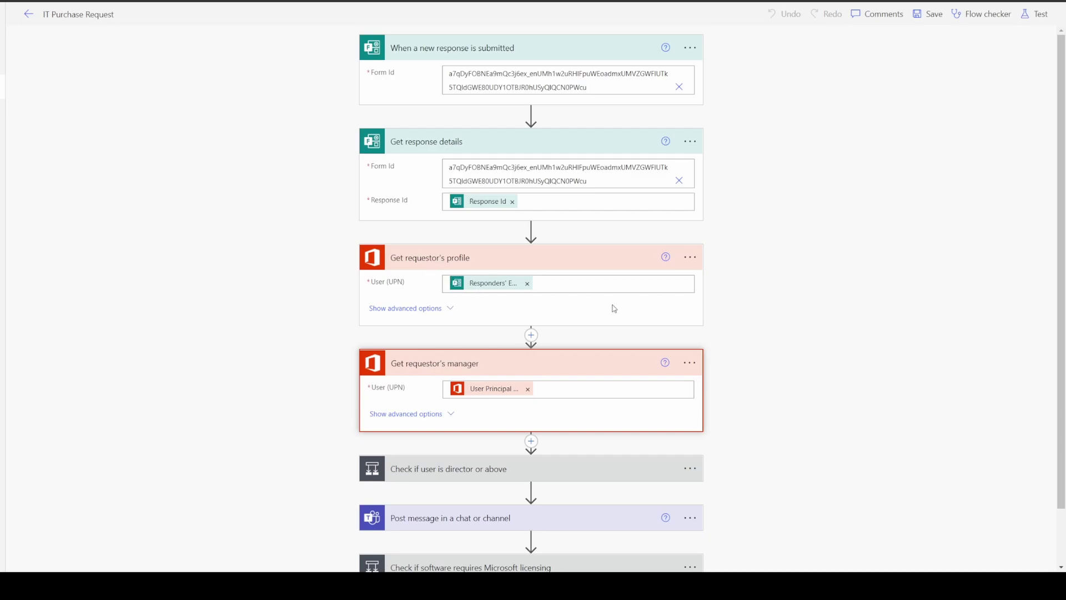
left_click(582, 283)
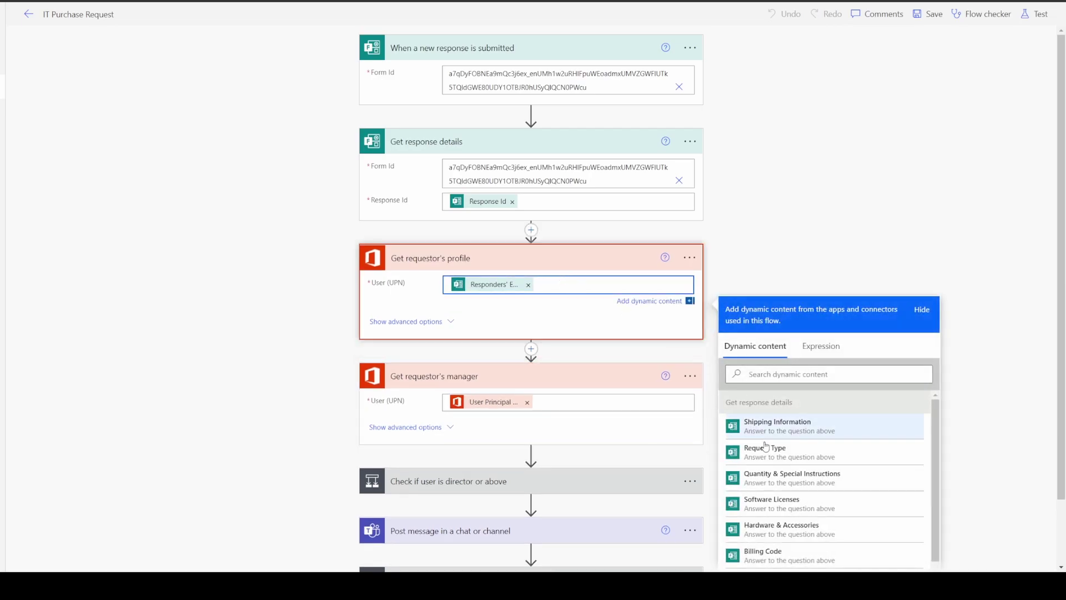
scroll(777, 449, "down", 1)
scroll(855, 444, "down", 1)
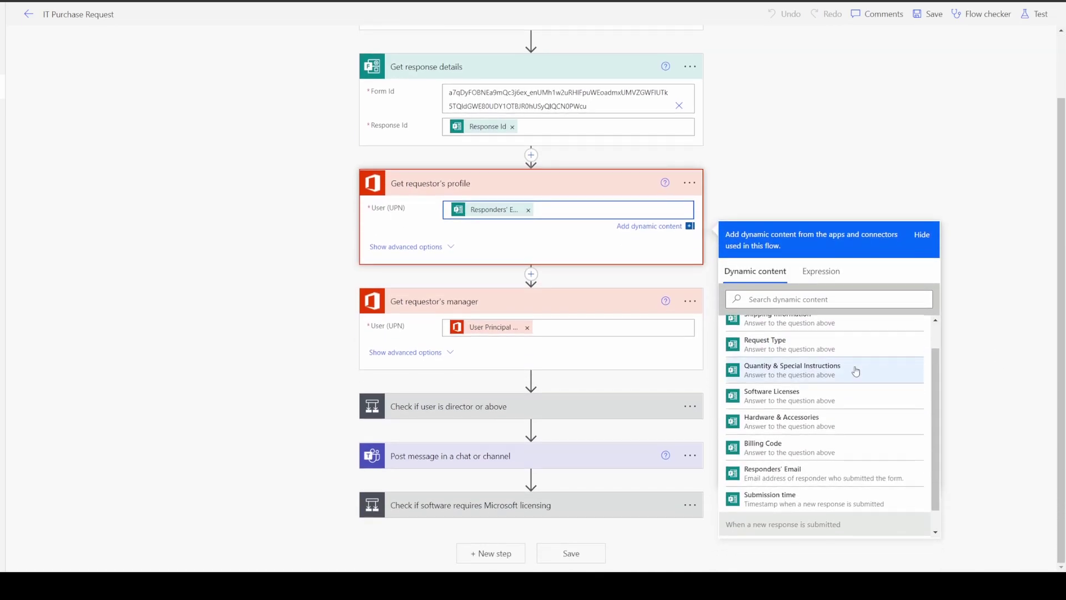
scroll(856, 370, "up", 1)
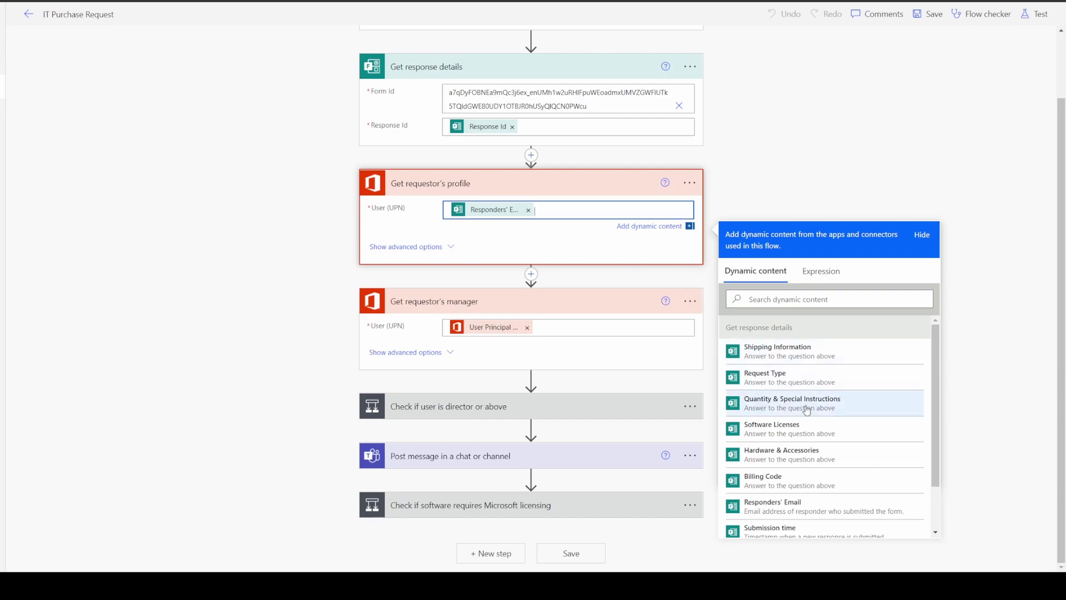
scroll(799, 422, "down", 1)
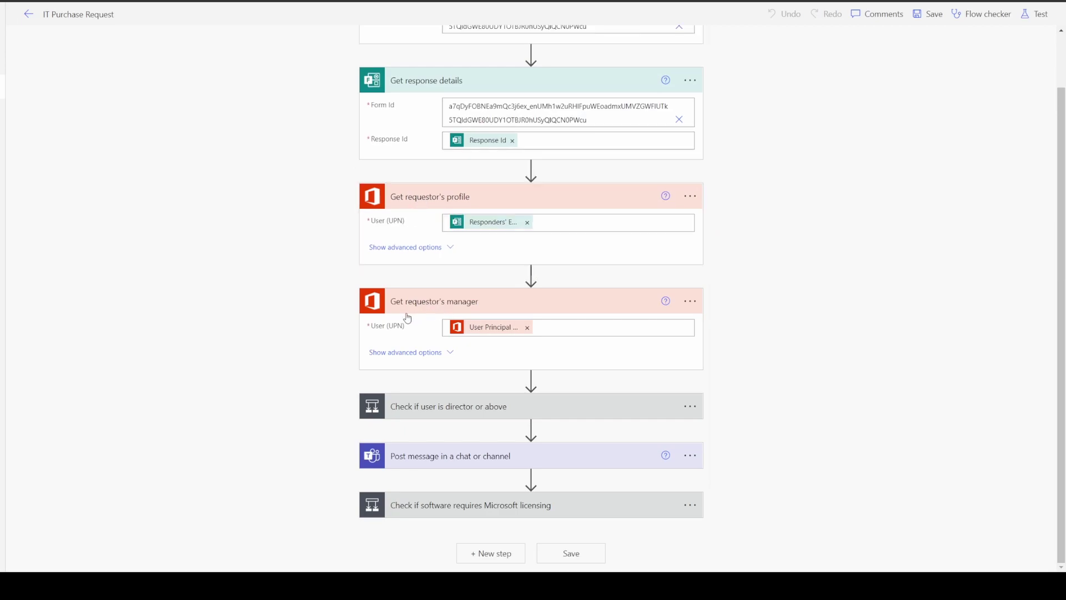
left_click(576, 326)
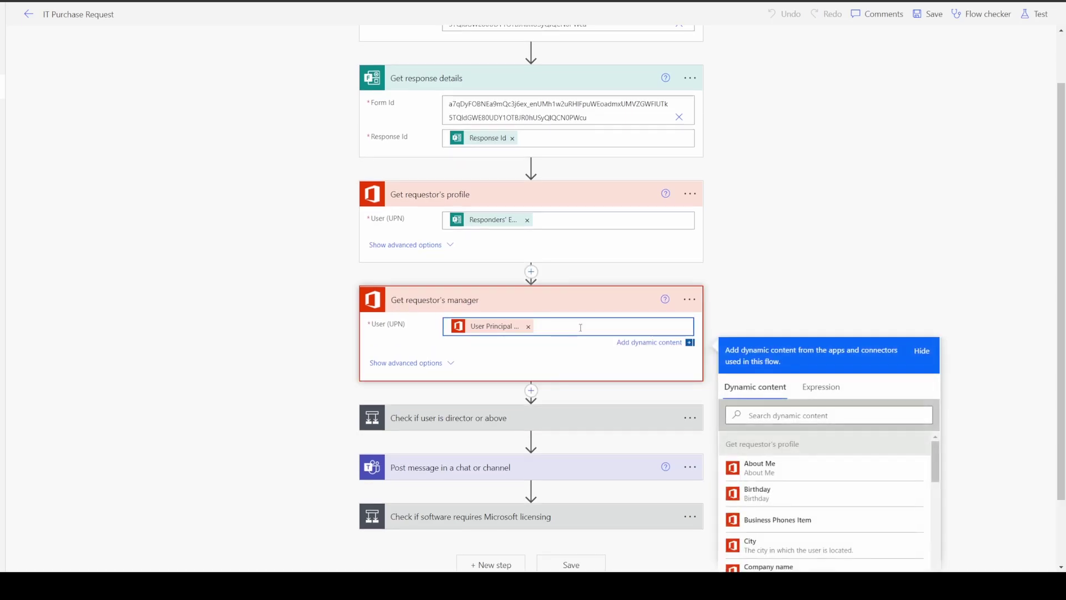
scroll(904, 286, "down", 2)
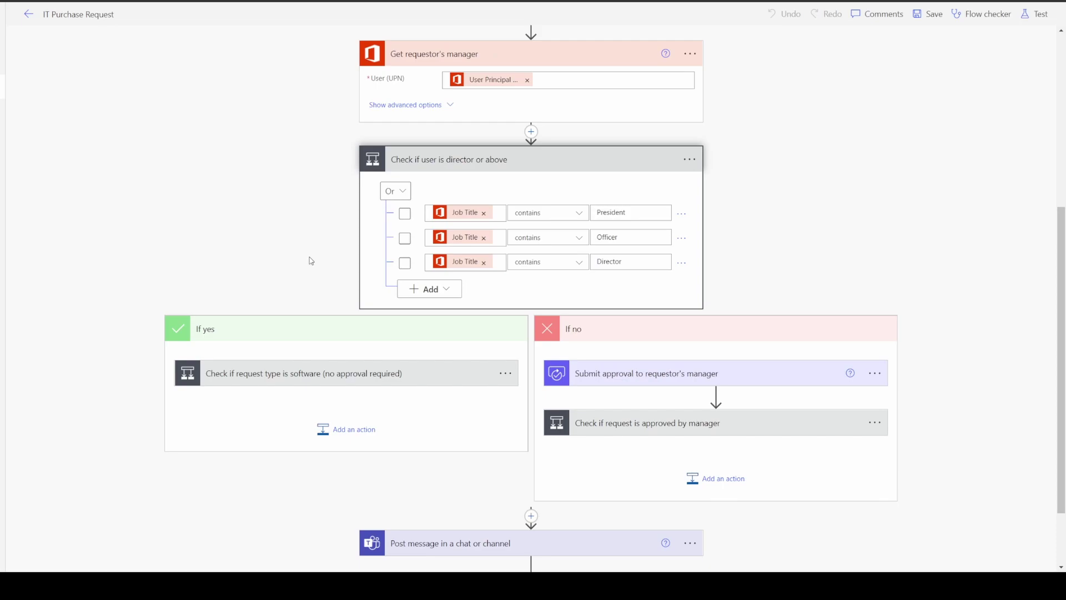
Step: Examine the director-or-above condition and expand the software request type check in its If yes branch
scroll(336, 300, "down", 2)
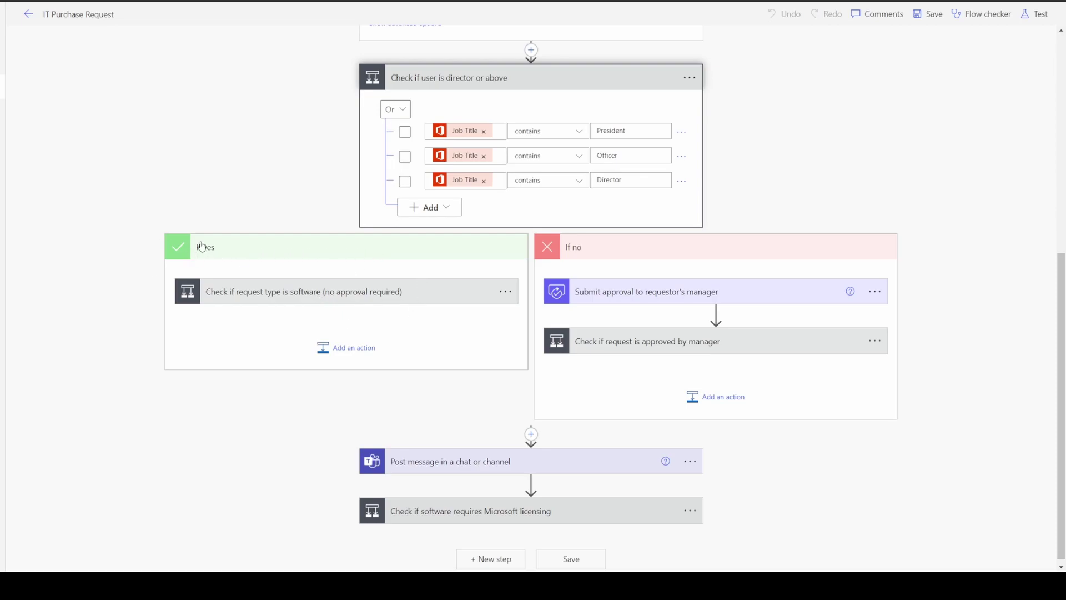
left_click(248, 299)
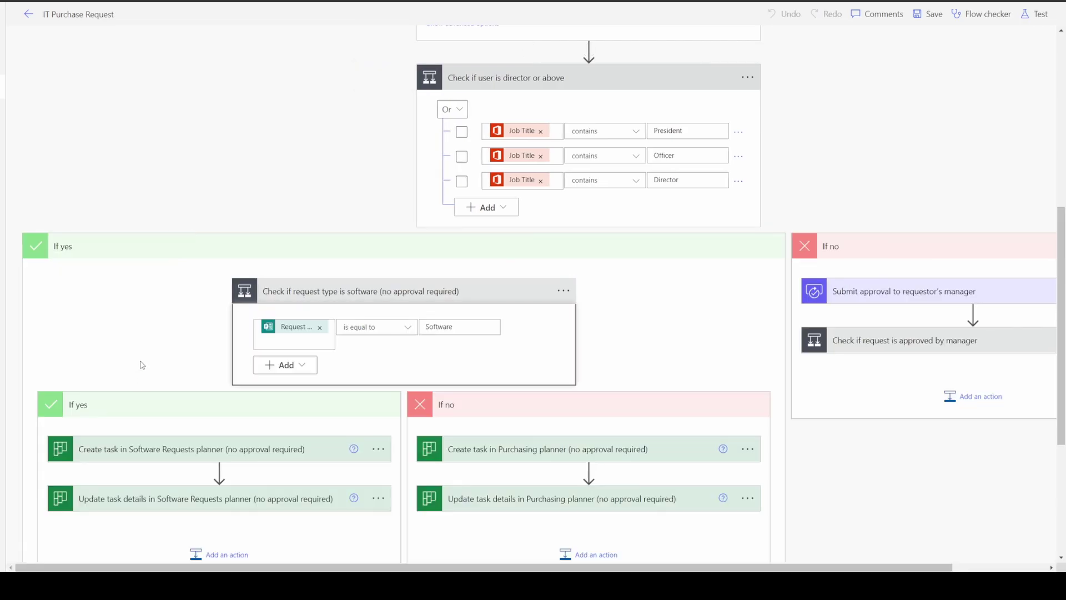
scroll(154, 318, "down", 1)
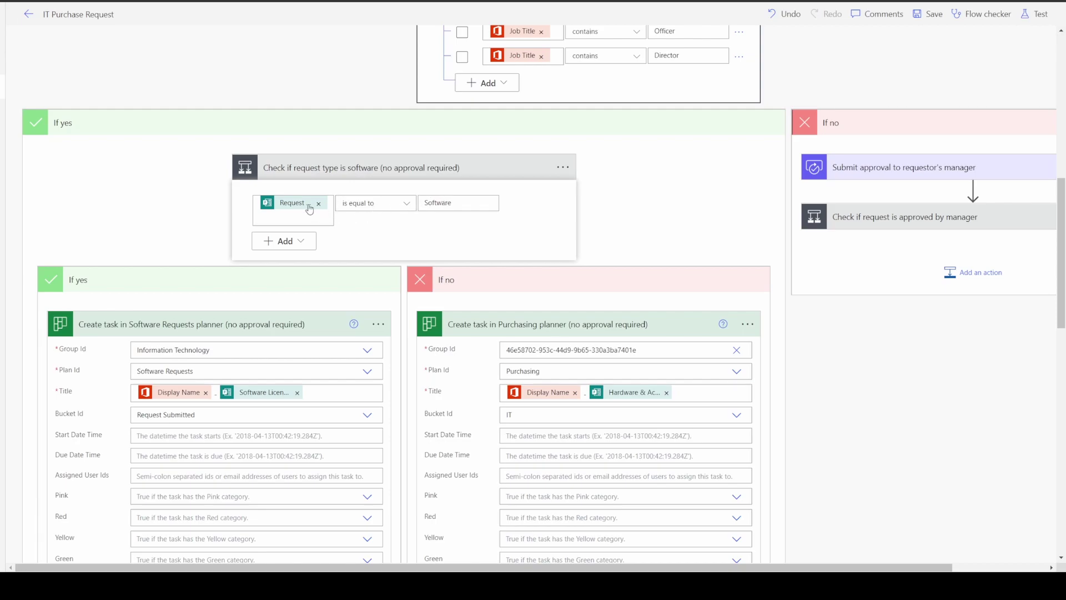
scroll(307, 266, "down", 1)
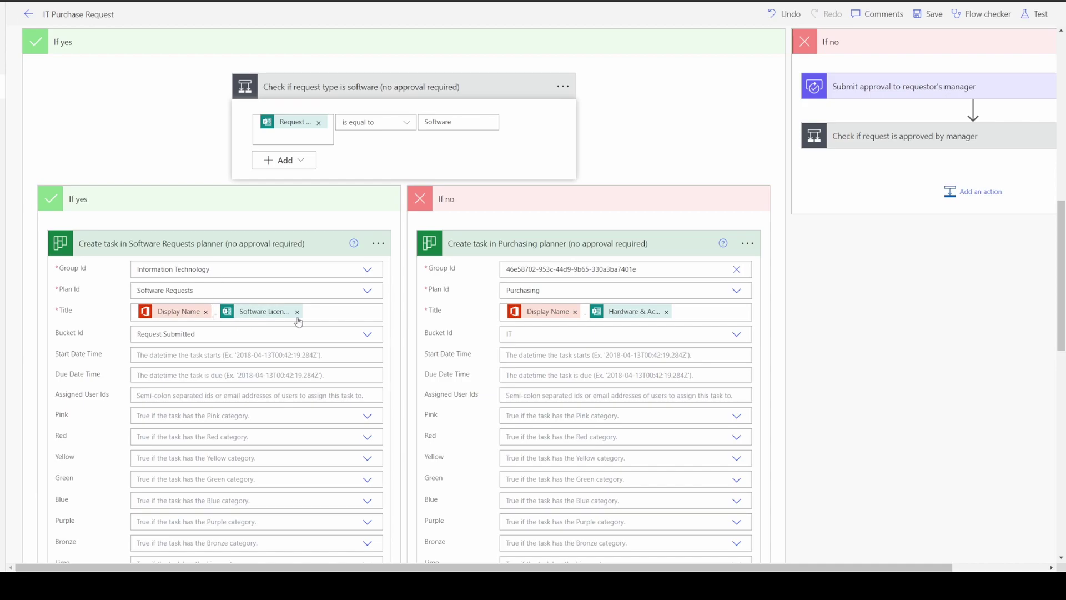
Step: Browse the dynamic content for the Software Requests task's Title, covering the requestor's profile and response details fields
left_click(331, 310)
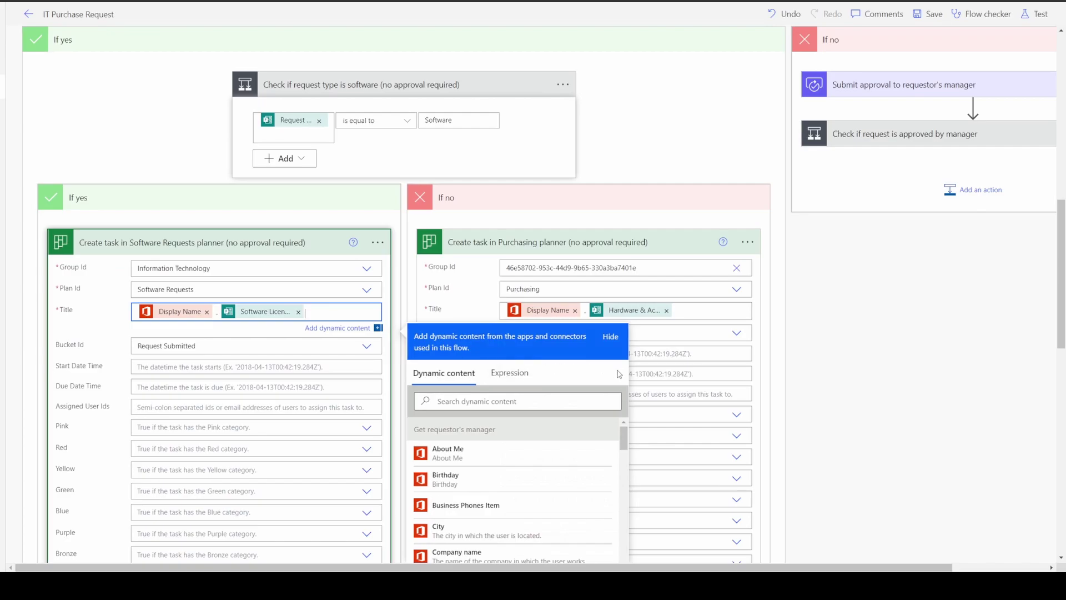
scroll(727, 408, "down", 2)
scroll(459, 388, "down", 10)
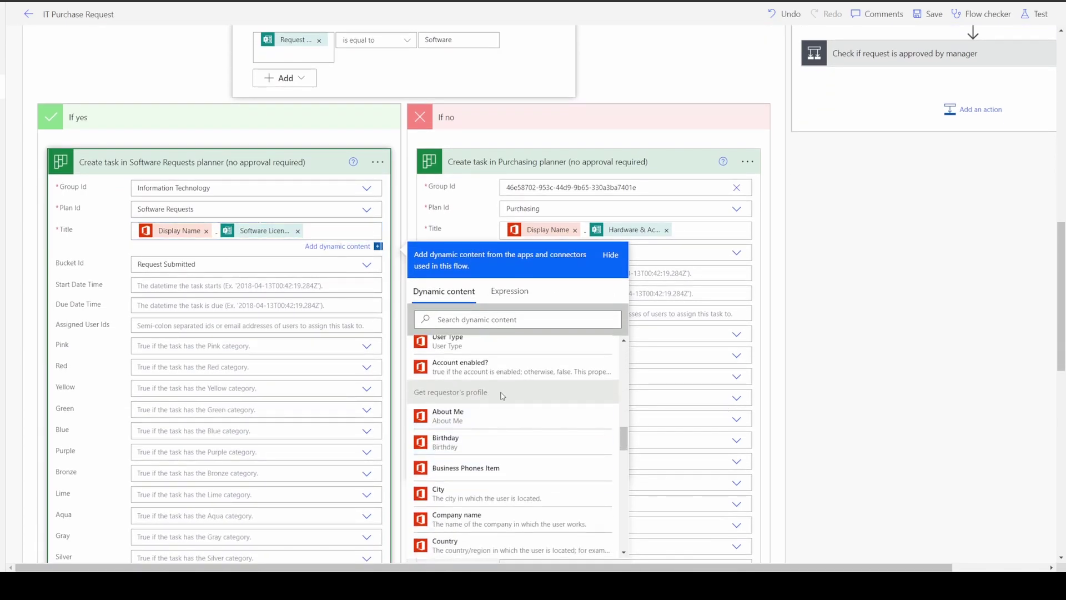
scroll(502, 396, "down", 1)
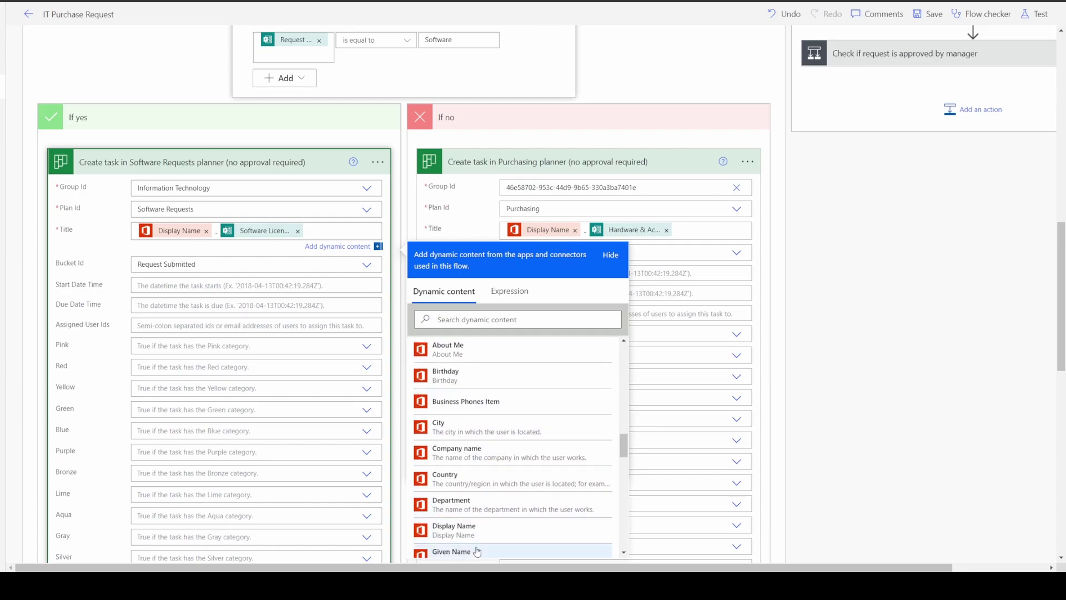
left_click(320, 230)
scroll(488, 451, "down", 10)
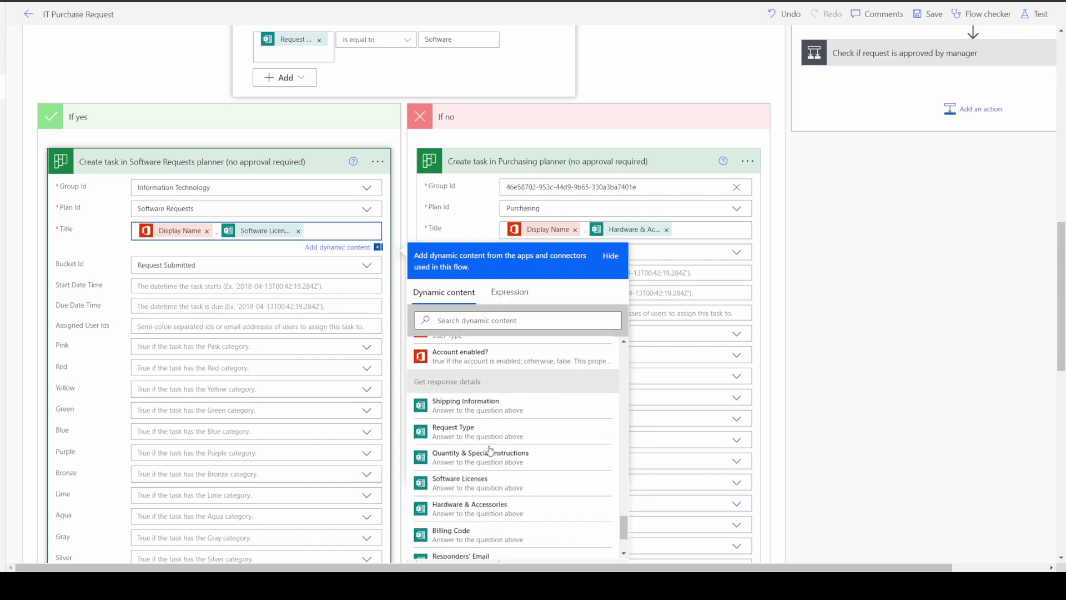
scroll(490, 449, "down", 2)
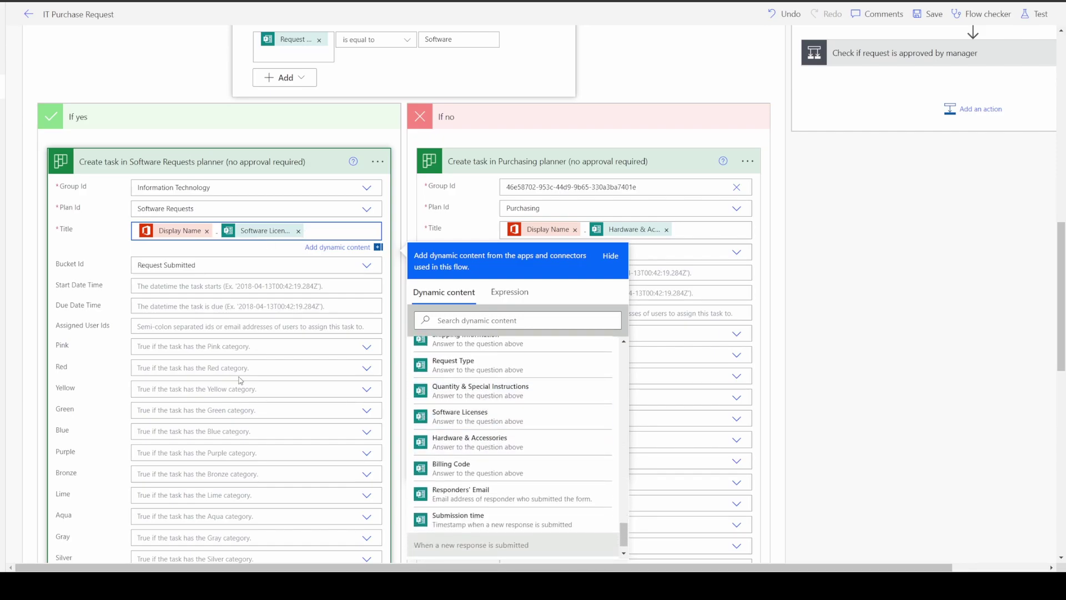
Step: Look through the Software Requests task's remaining date, assignment and color category fields, and dismiss the dynamic content list
scroll(240, 380, "down", 3)
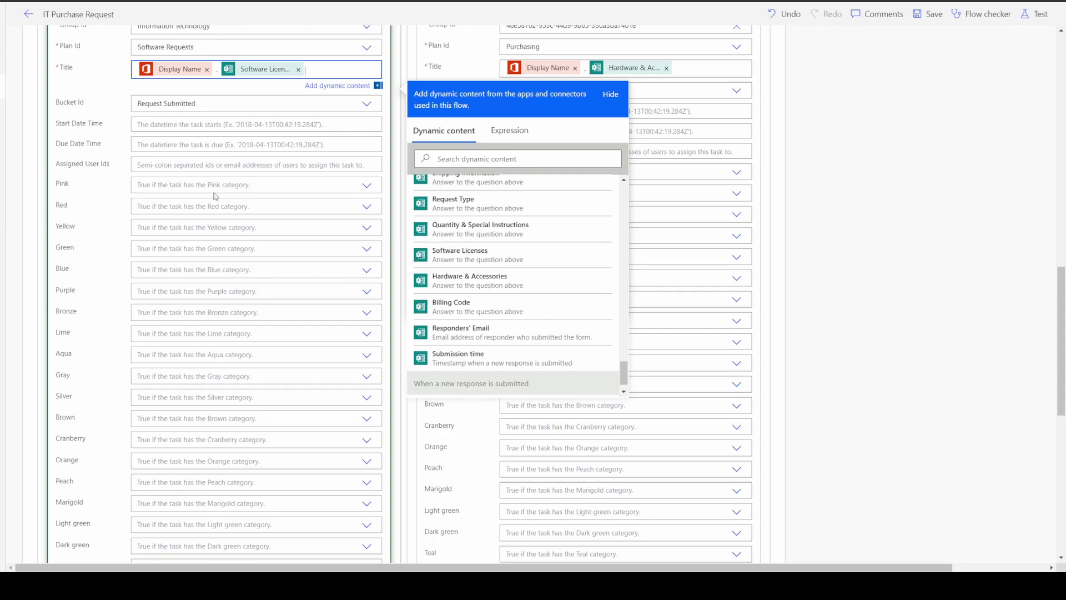
scroll(233, 347, "down", 6)
scroll(236, 344, "up", 3)
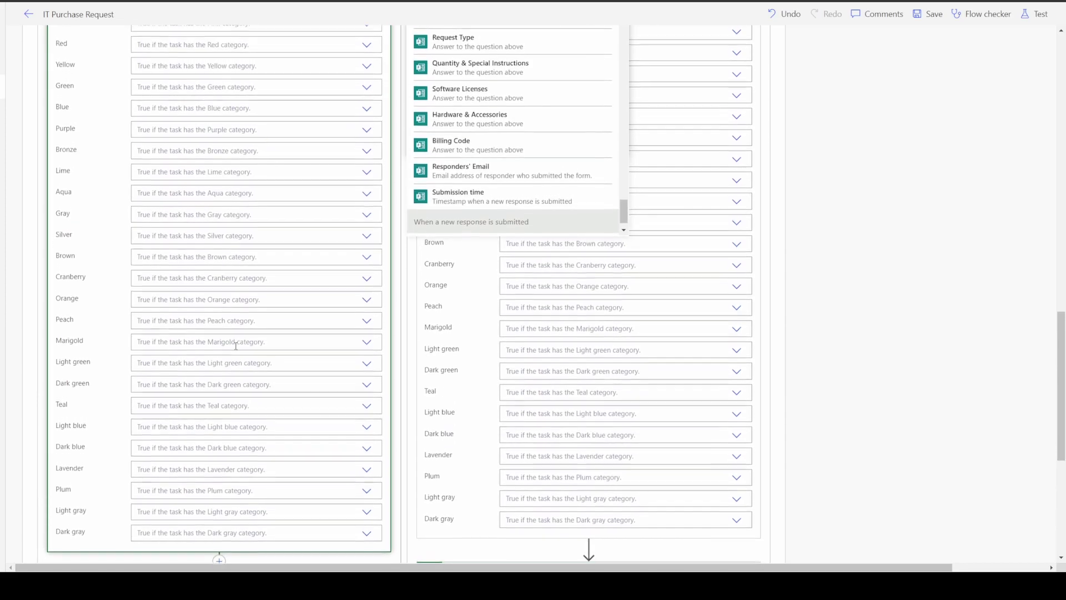
scroll(236, 345, "up", 9)
left_click(165, 238)
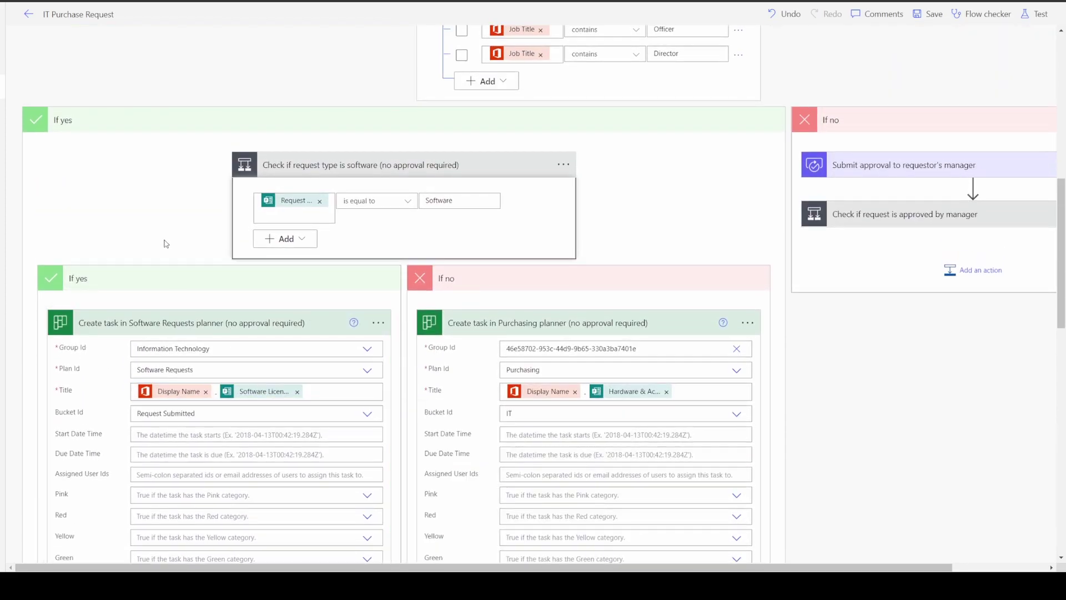
Step: Expand Update task details in Software Requests planner (no approval required) and examine its Task Id and Description fields
scroll(195, 343, "down", 4)
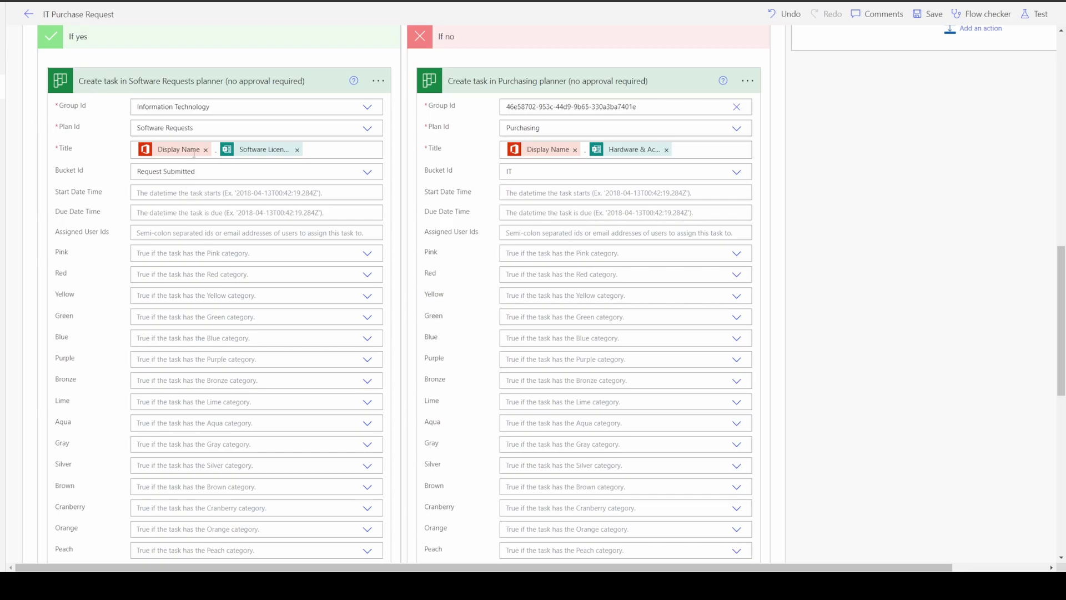
scroll(180, 89, "down", 9)
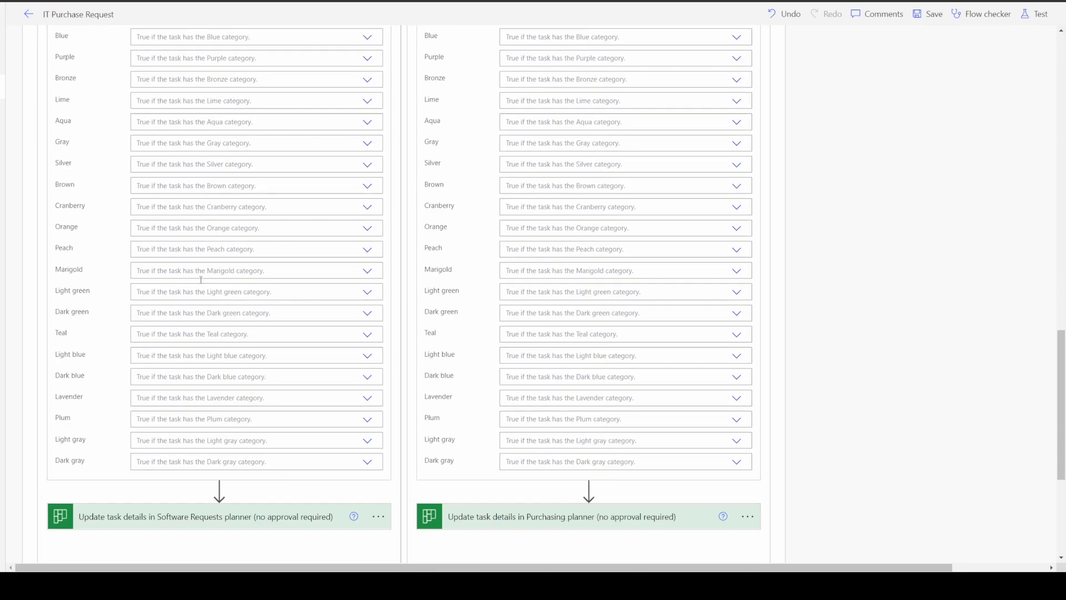
left_click(204, 260)
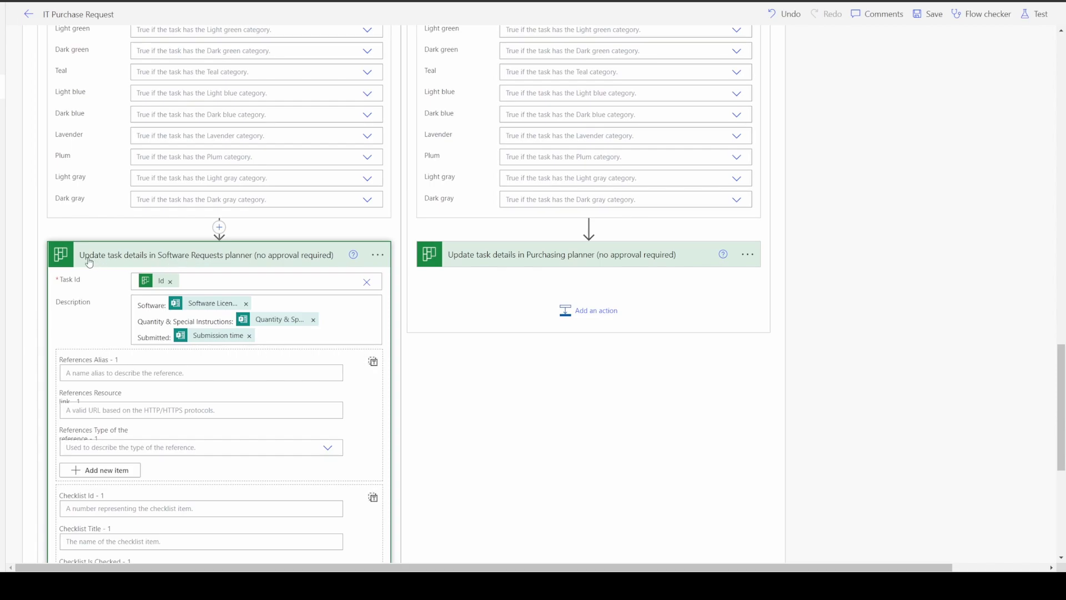
Step: Browse the dynamic content offered for the Software Requests update action's Task Id, locate the created task's Id, and dismiss the list
left_click(215, 281)
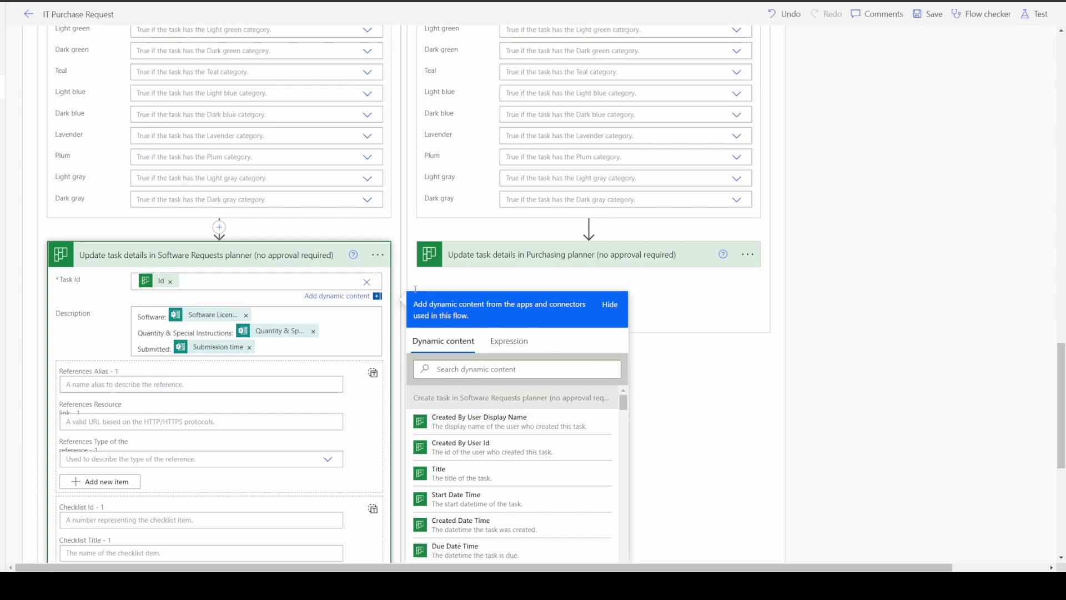
scroll(609, 222, "down", 3)
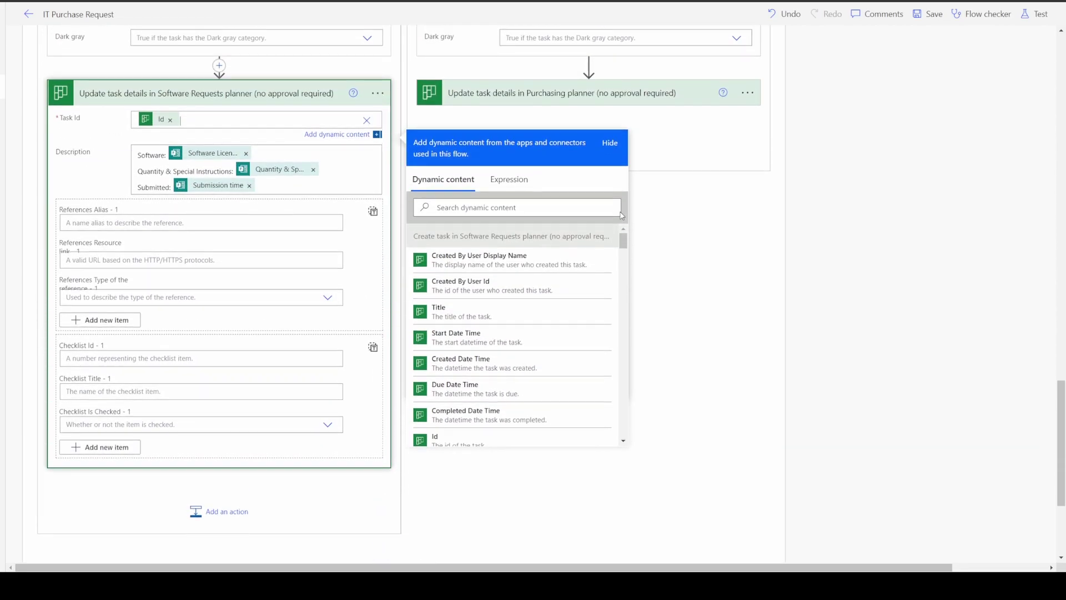
scroll(507, 315, "down", 1)
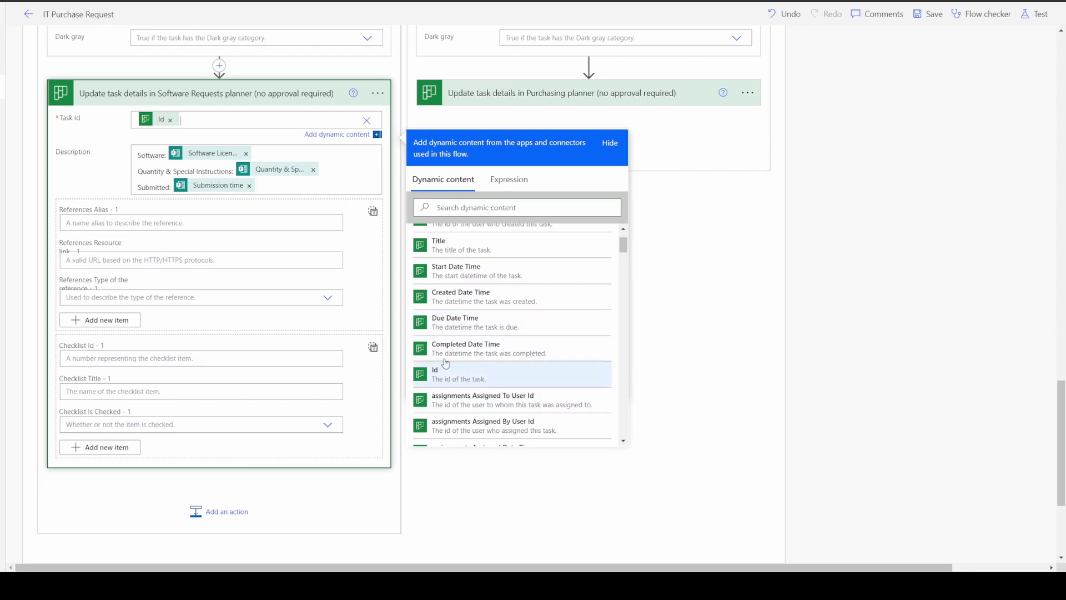
scroll(183, 150, "up", 8)
scroll(217, 239, "down", 8)
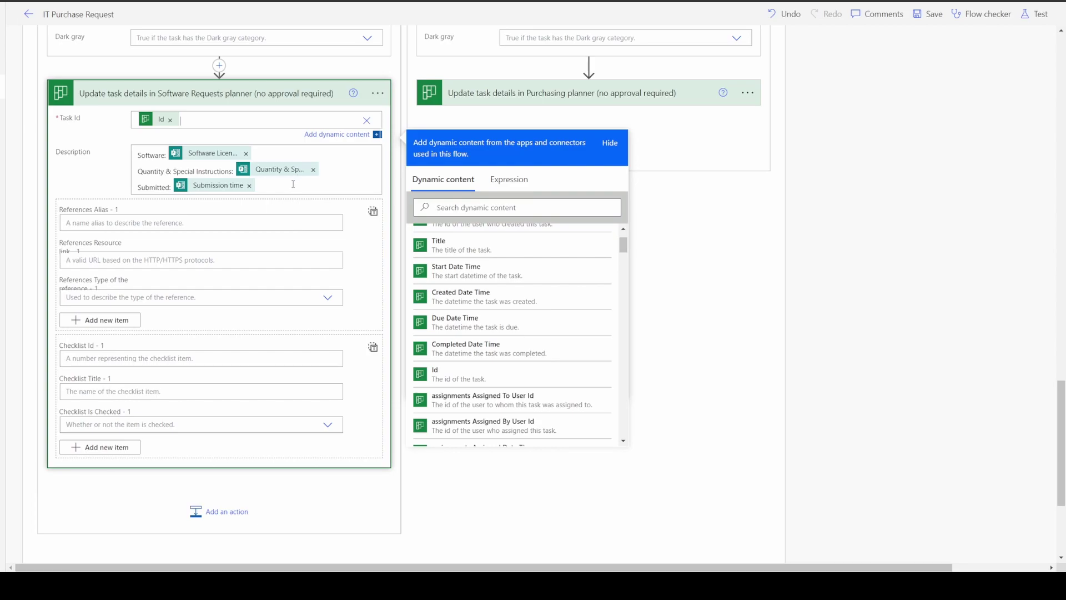
left_click(609, 143)
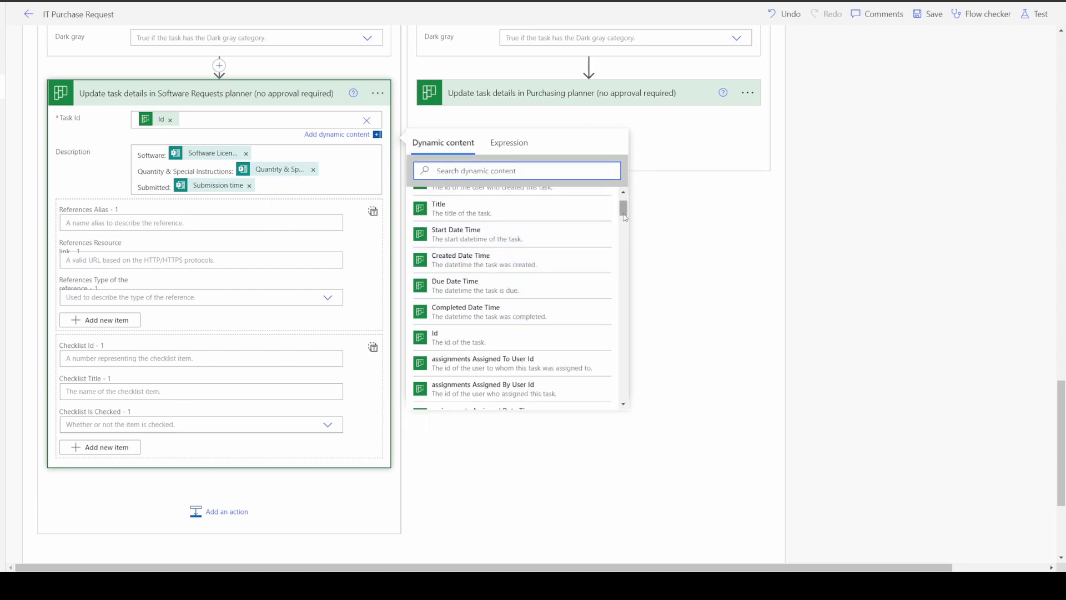
left_click(650, 284)
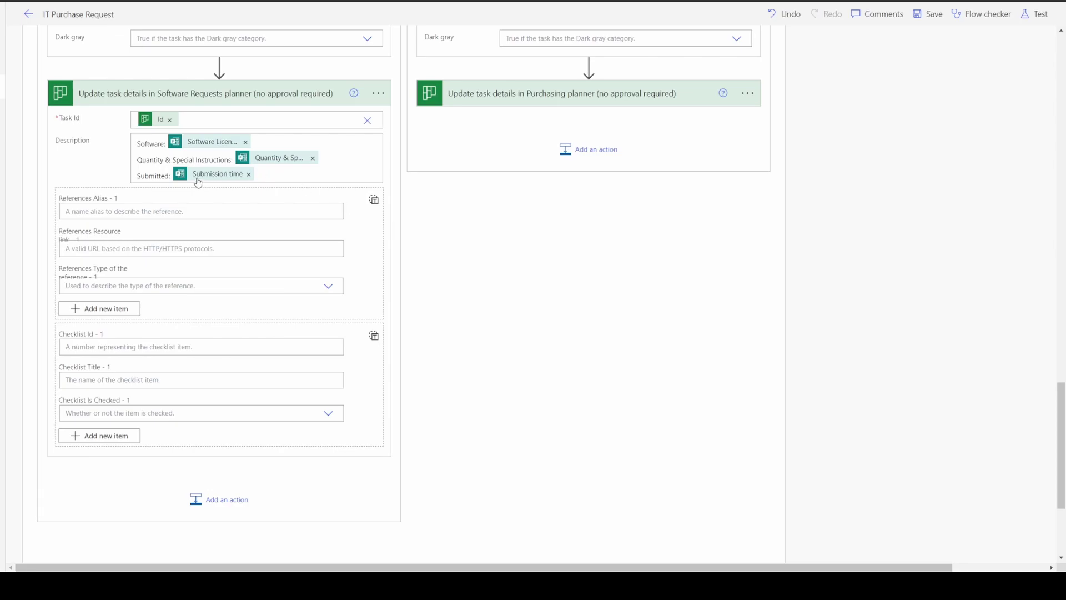
Step: Examine the Purchasing planner task's group, plan, title and bucket fields, and open its Update task details action
scroll(444, 311, "up", 15)
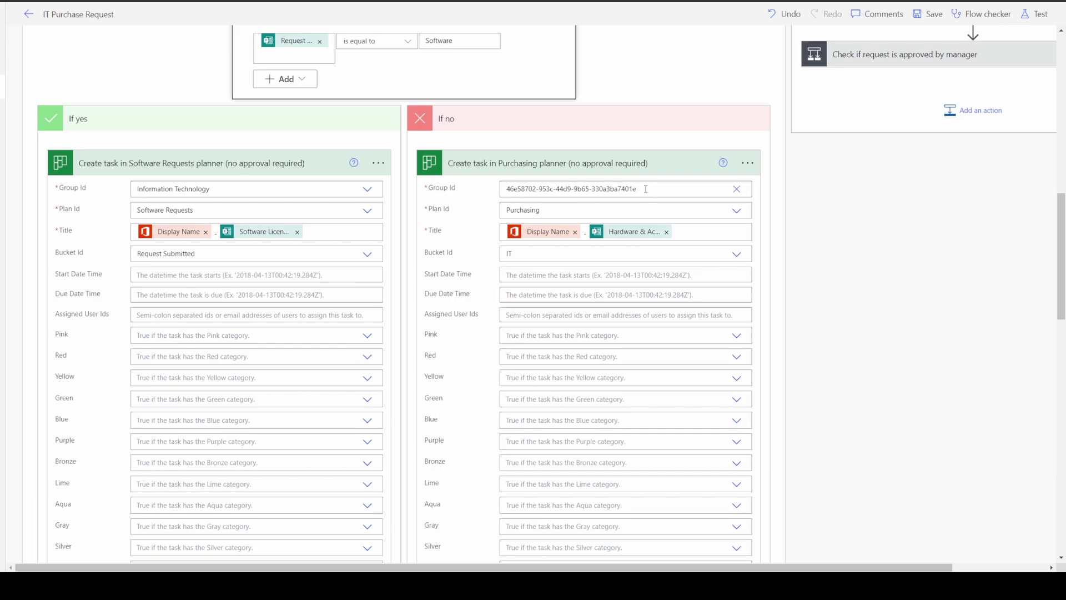
scroll(646, 189, "down", 2)
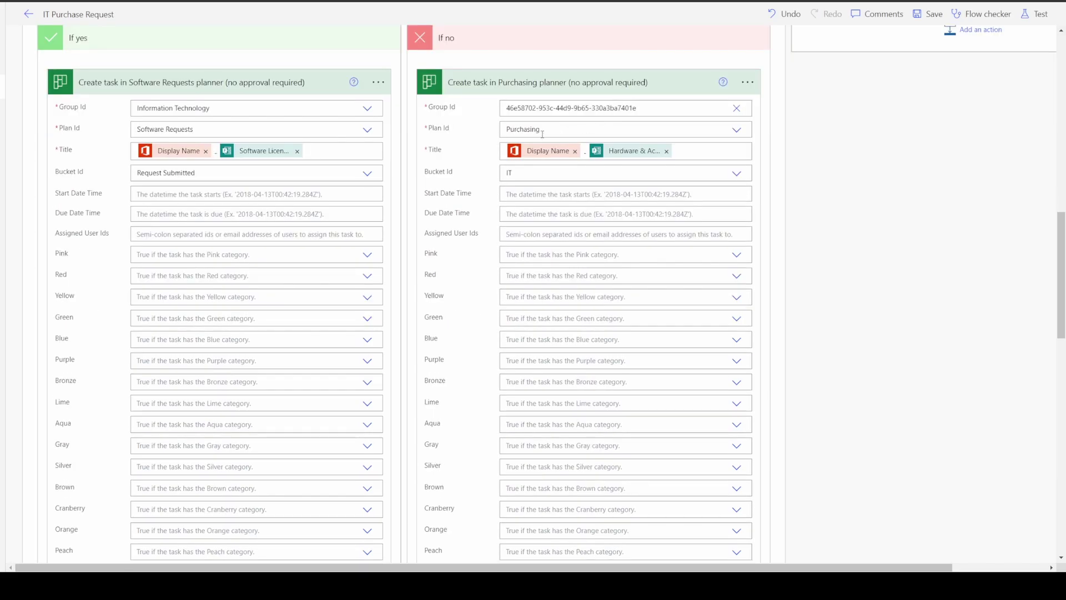
left_click(630, 157)
left_click(655, 207)
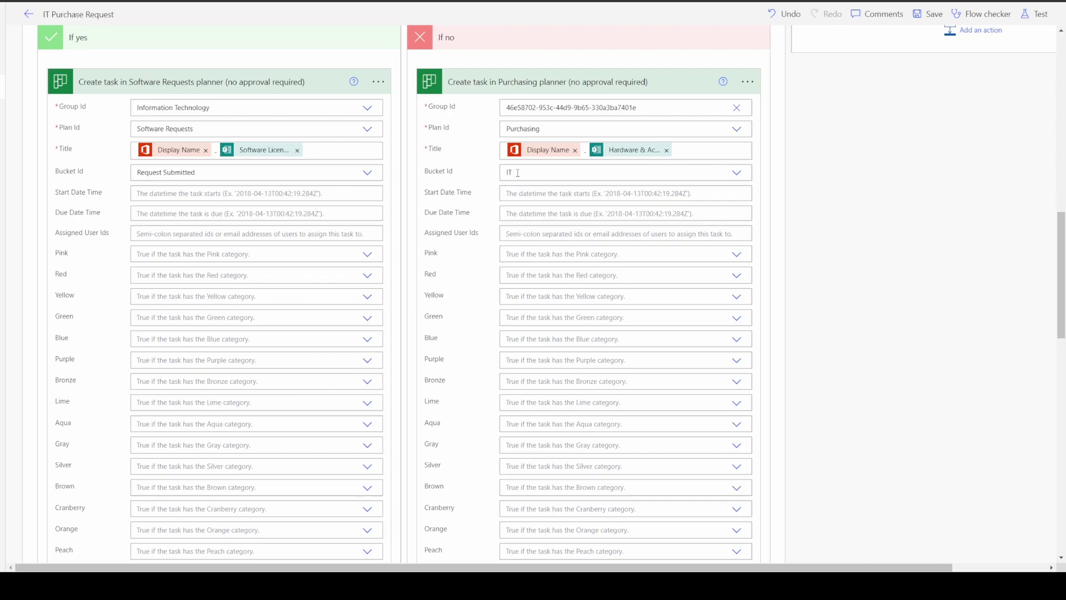
scroll(937, 244, "down", 10)
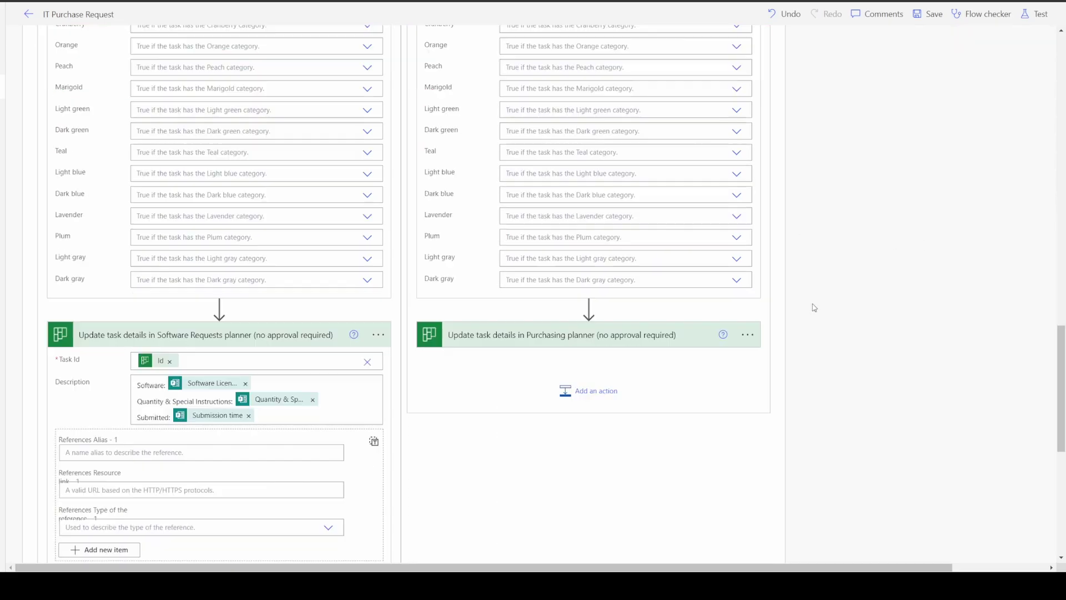
left_click(507, 333)
scroll(509, 339, "down", 2)
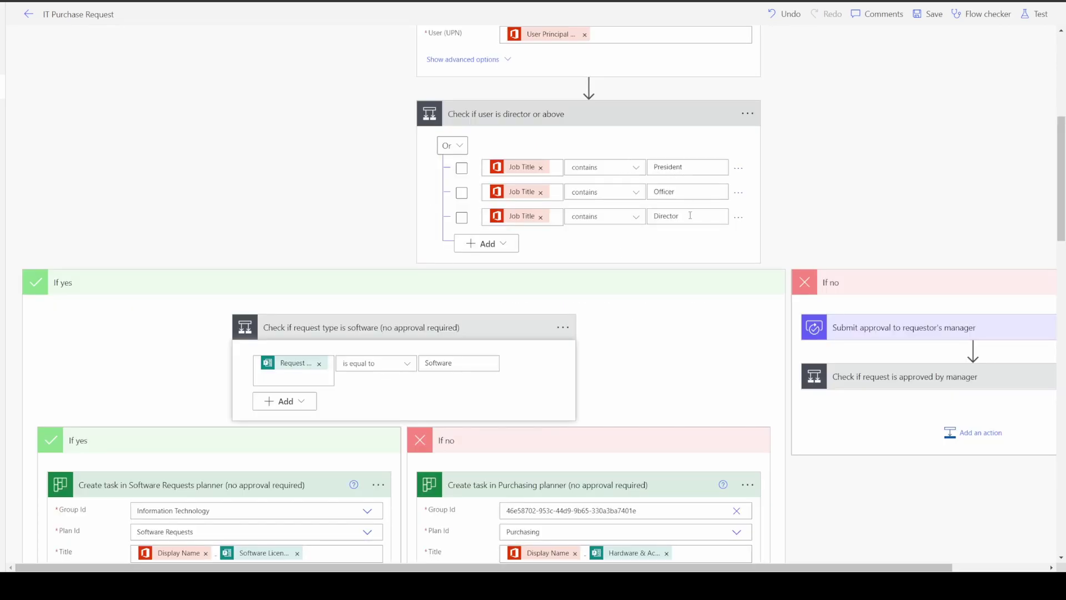
Step: Collapse the If yes branch of the director-or-above check
left_click(482, 291)
left_click(275, 288)
left_click(275, 289)
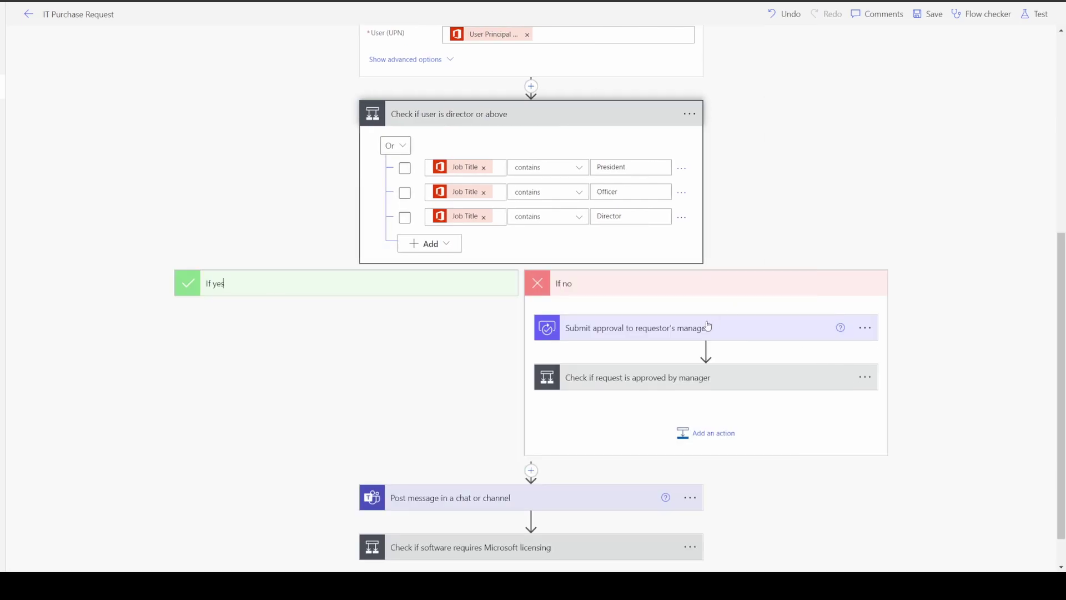
Step: Expand Submit approval to requestor's manager and compare its approval fields with the requestor profile and manager lookups
left_click(671, 333)
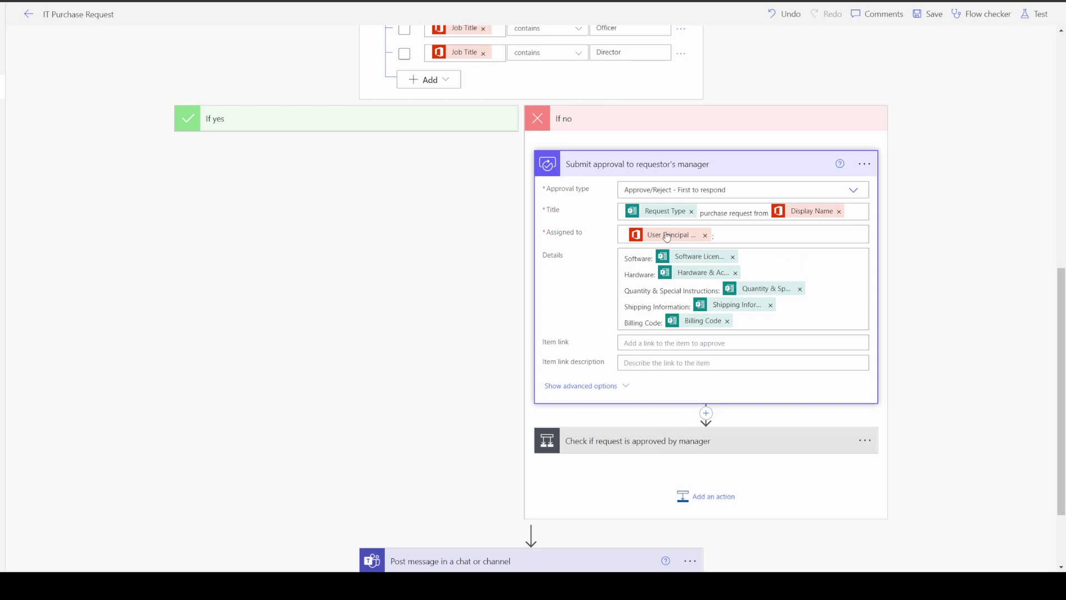
scroll(666, 236, "up", 9)
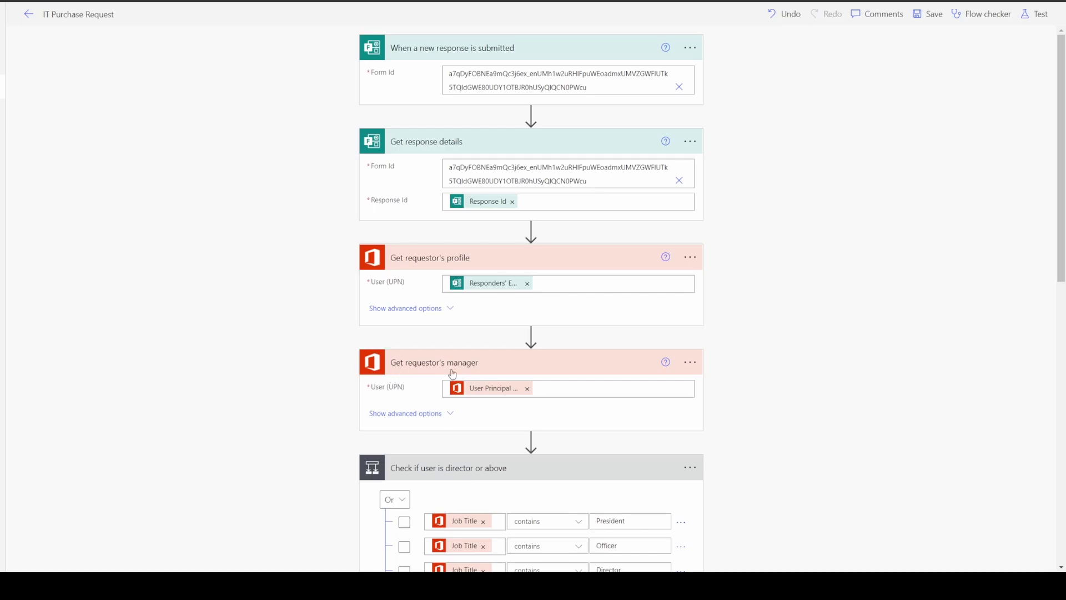
scroll(743, 383, "down", 9)
scroll(911, 316, "up", 2)
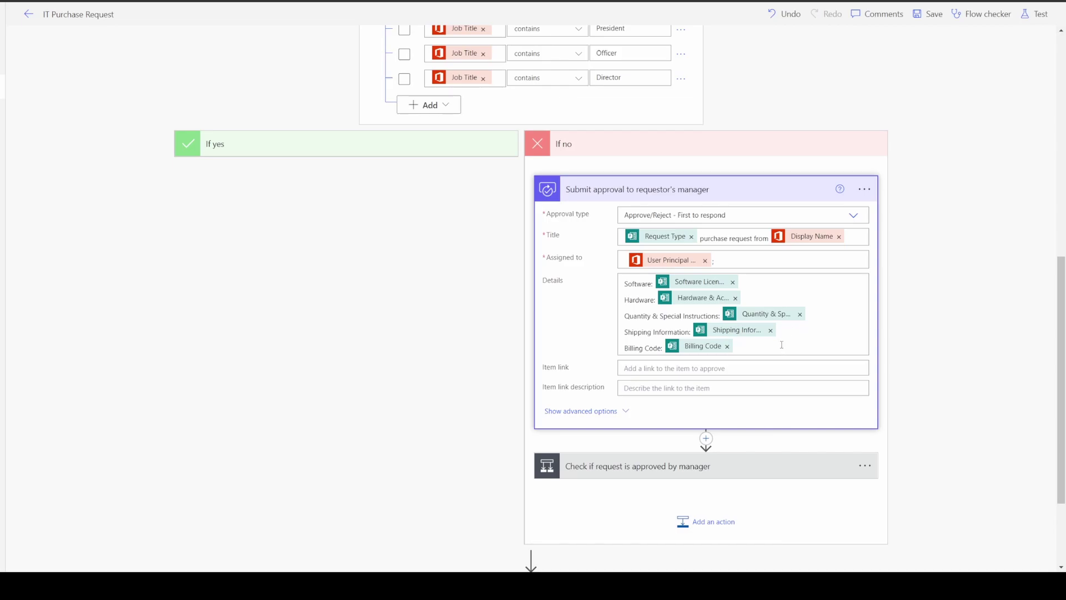
scroll(638, 391, "down", 2)
Step: Expand Check if request is approved by manager and examine the dynamic content offered for its Outcome and Approve values
left_click(638, 391)
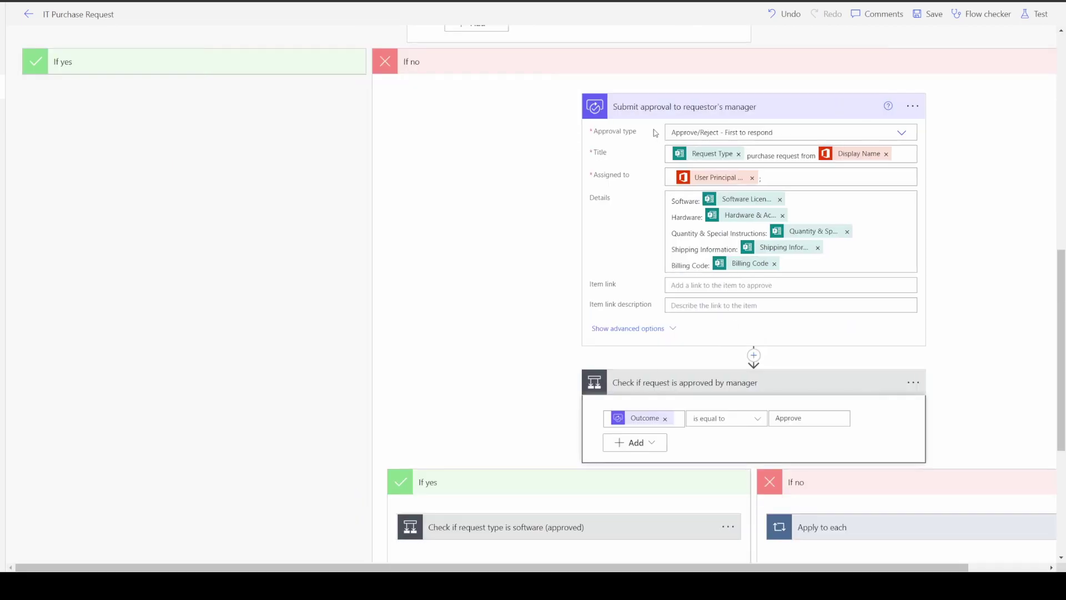
scroll(499, 339, "down", 2)
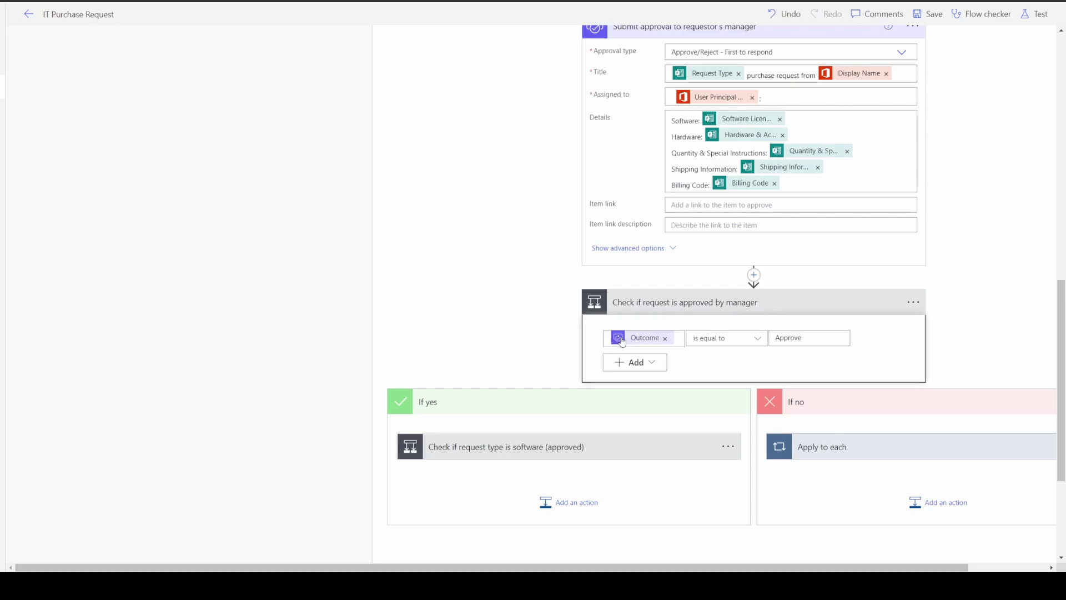
scroll(610, 250, "up", 2)
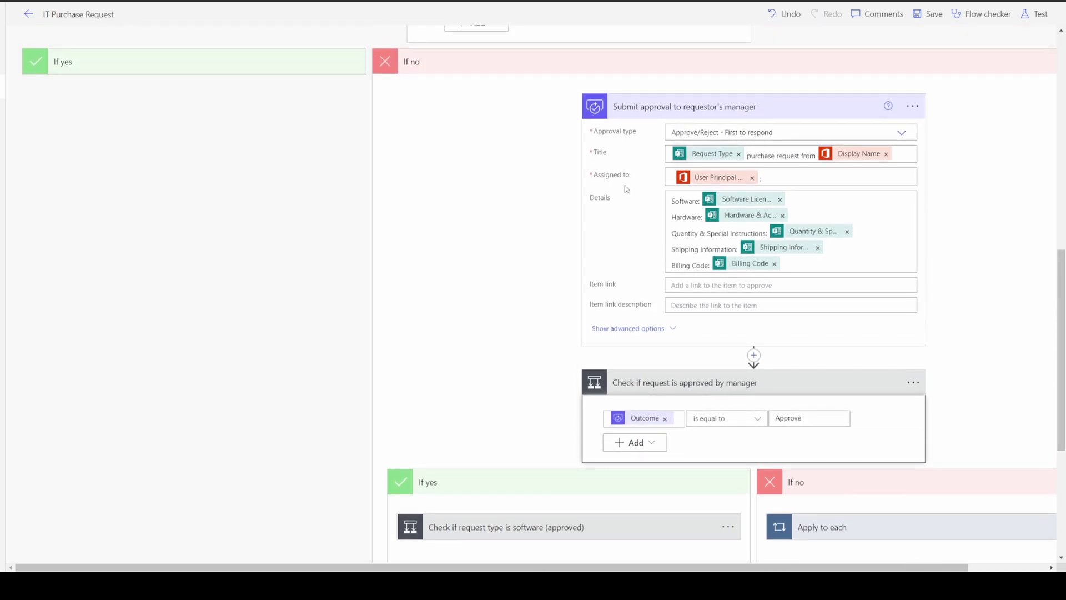
left_click(680, 421)
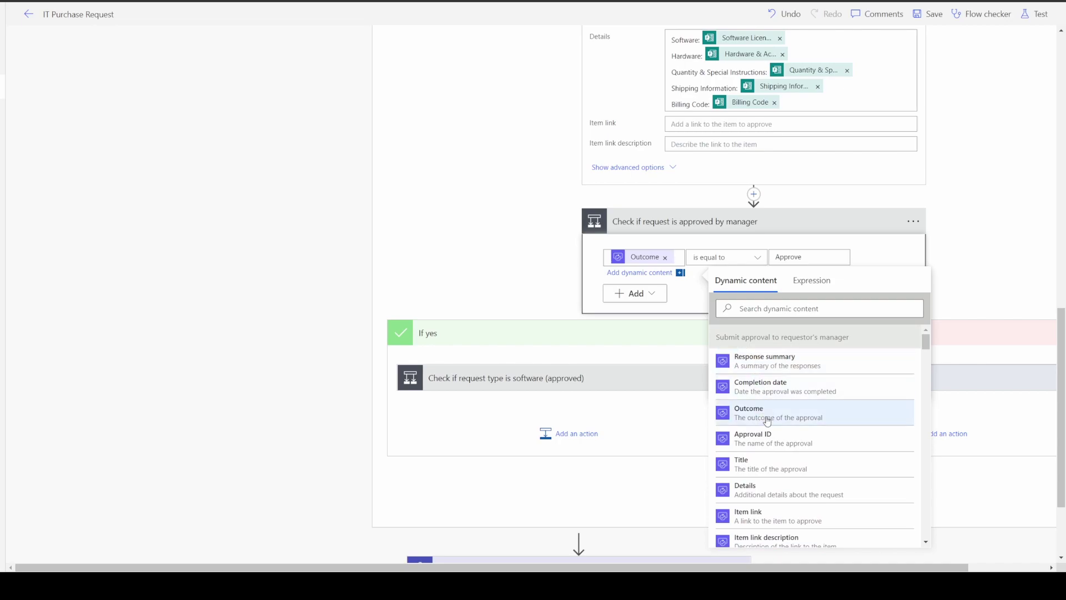
left_click(815, 257)
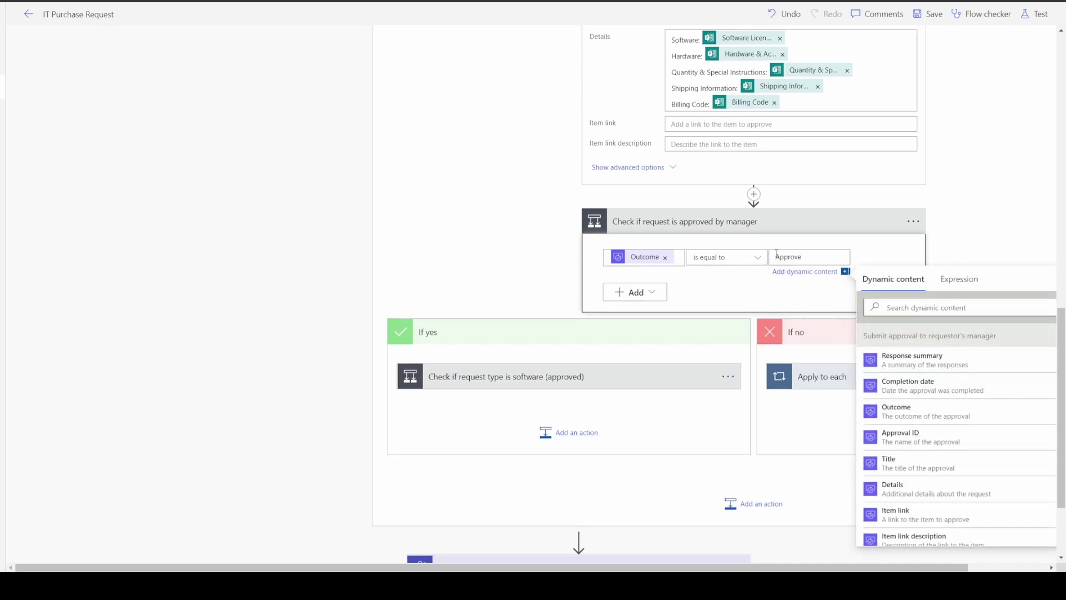
left_click(463, 251)
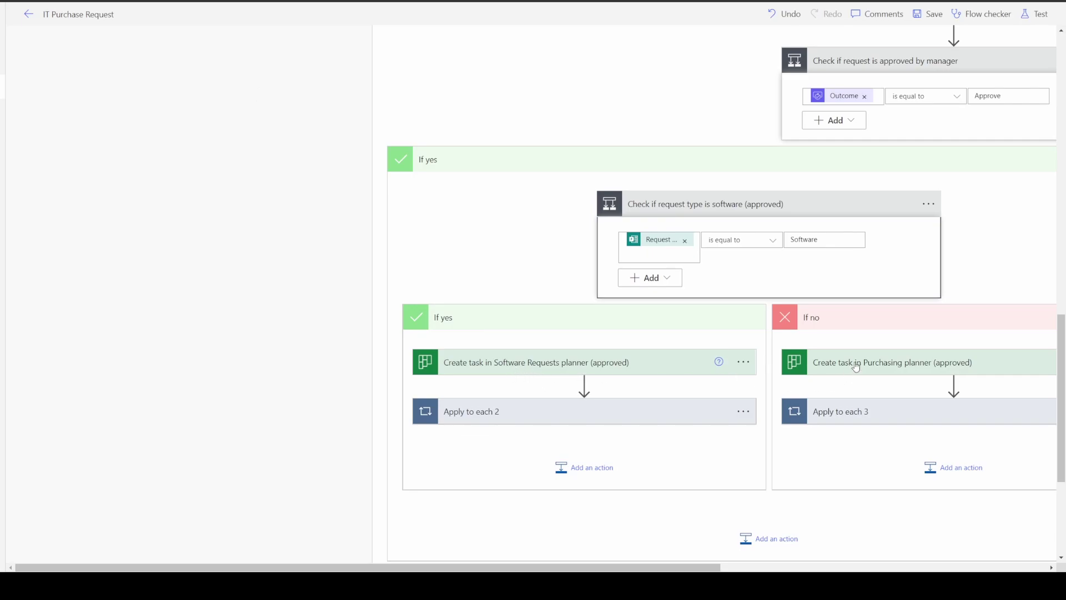
Step: Examine the approved software request type check, expanding Apply to each 3 and its Update task details action in the If no branch
scroll(880, 289, "up", 2)
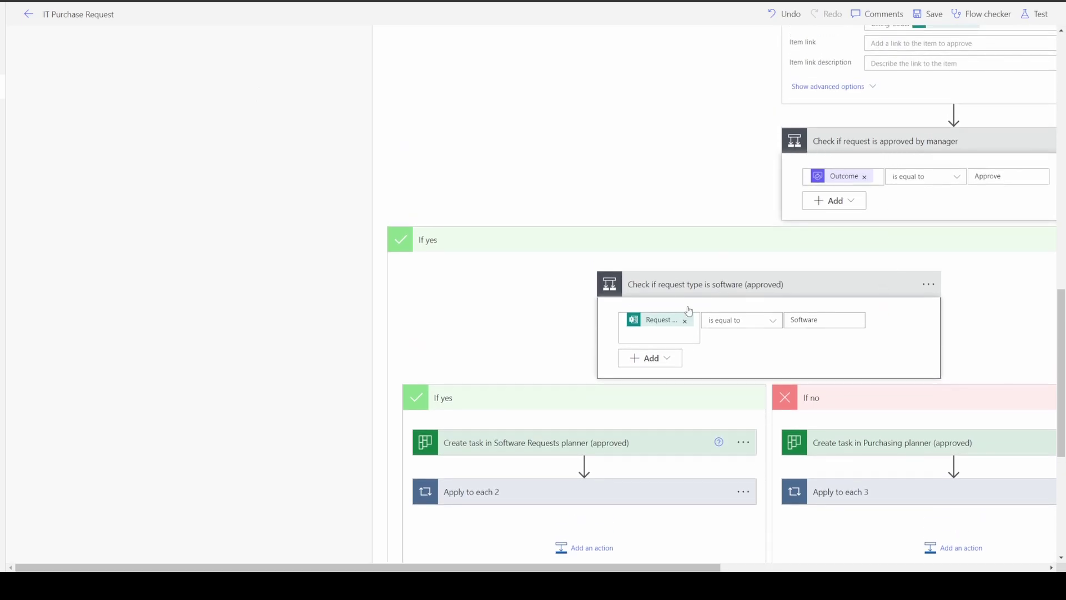
left_click_drag(148, 566, 427, 567)
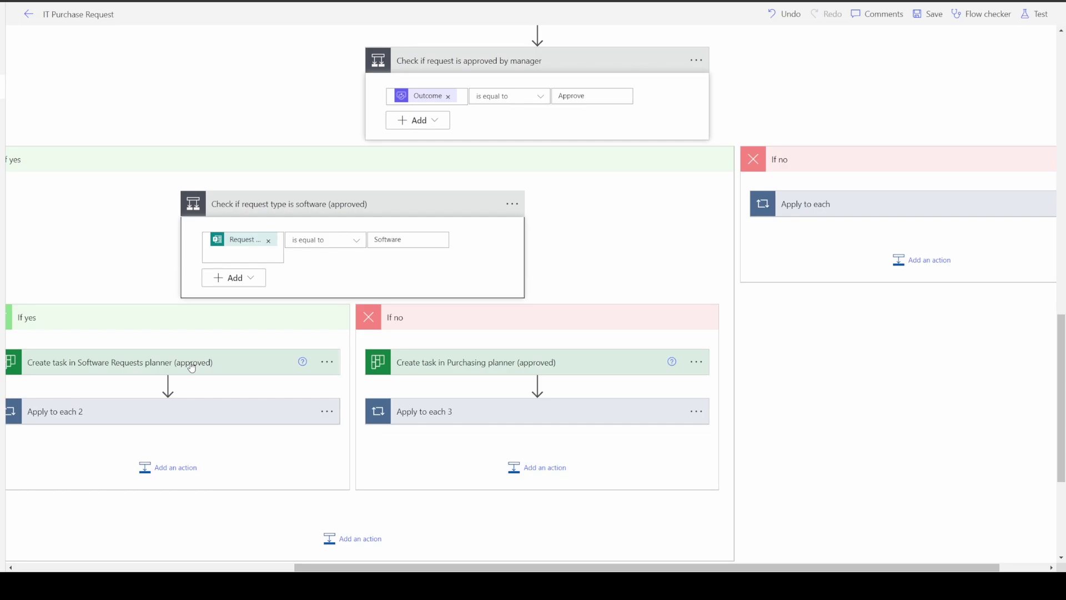
left_click(500, 411)
scroll(690, 309, "down", 3)
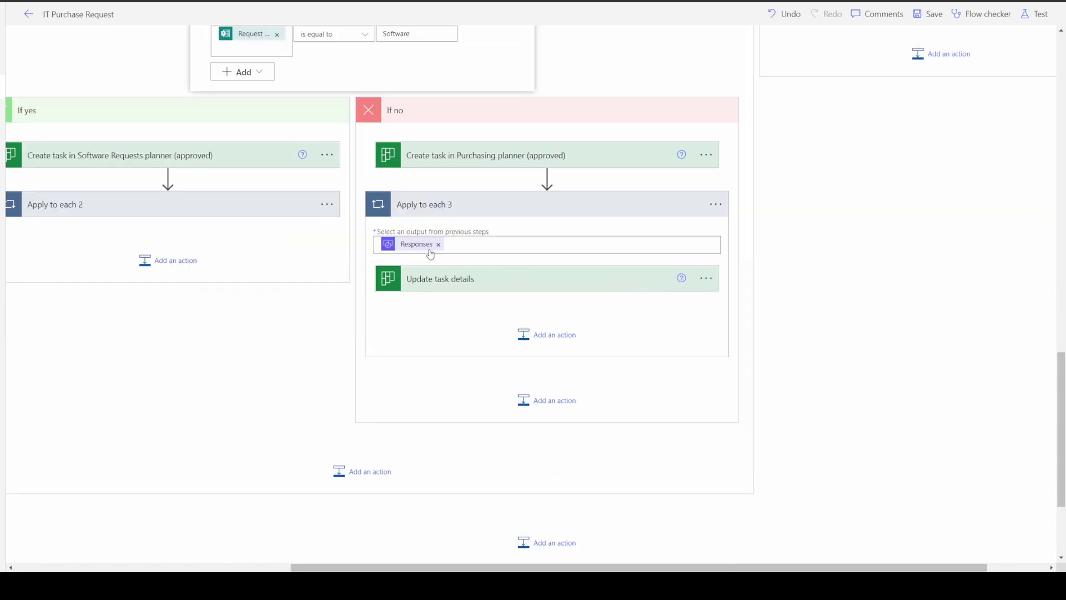
left_click(433, 204)
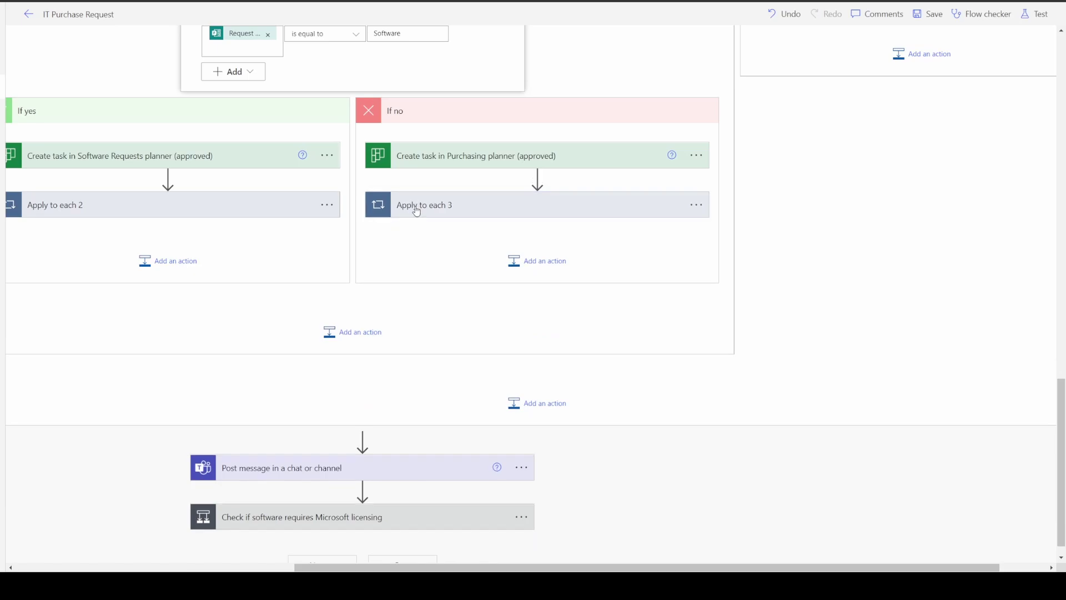
left_click(417, 208)
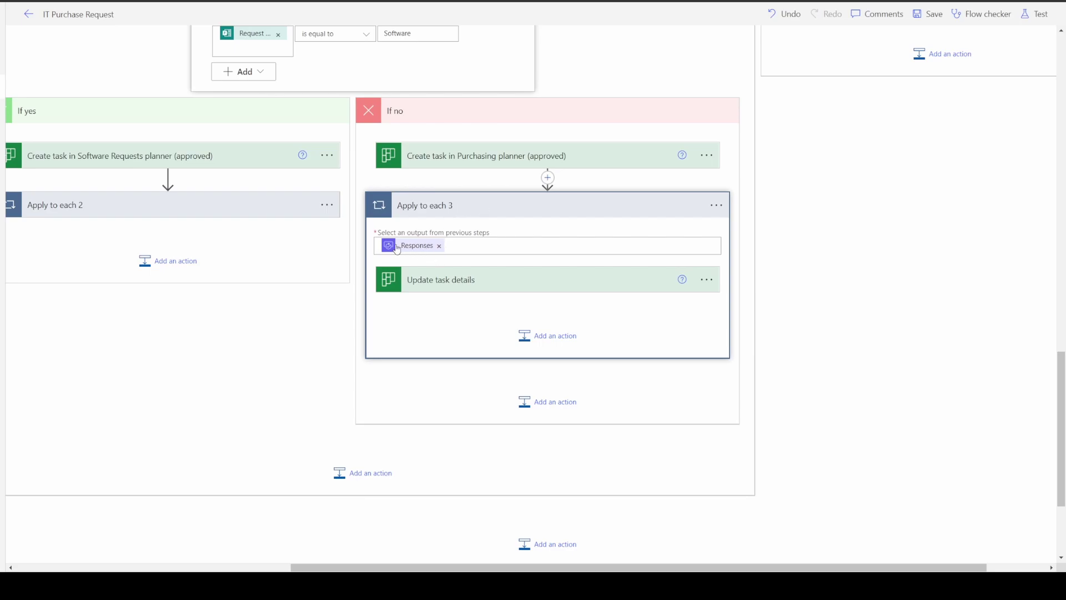
left_click(454, 286)
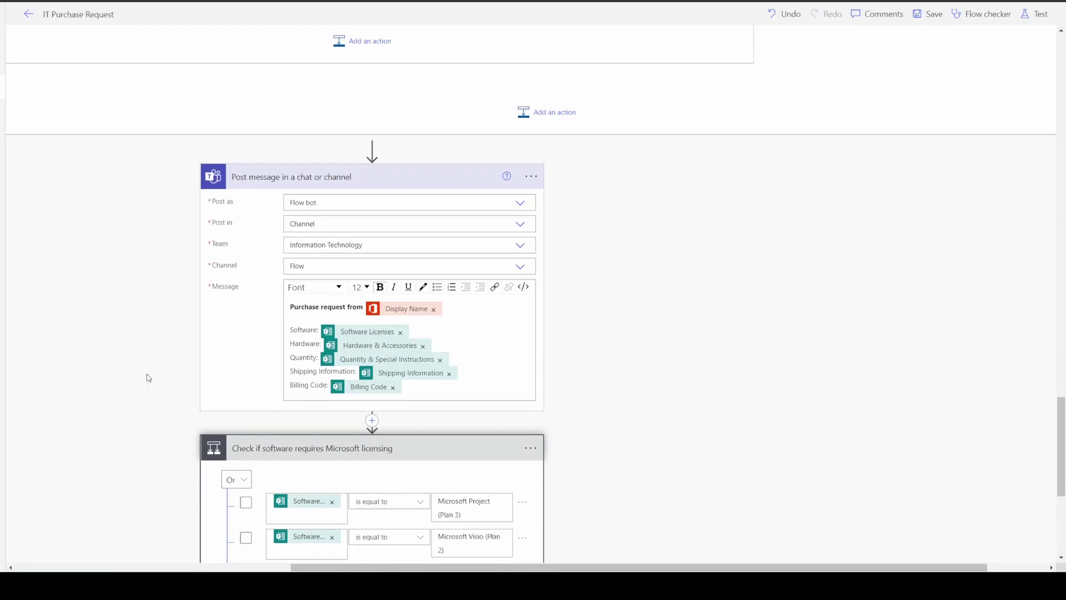
Step: Review the Teams channel message and the Microsoft licensing check with its branches, and return to the manager approval action
scroll(145, 376, "down", 3)
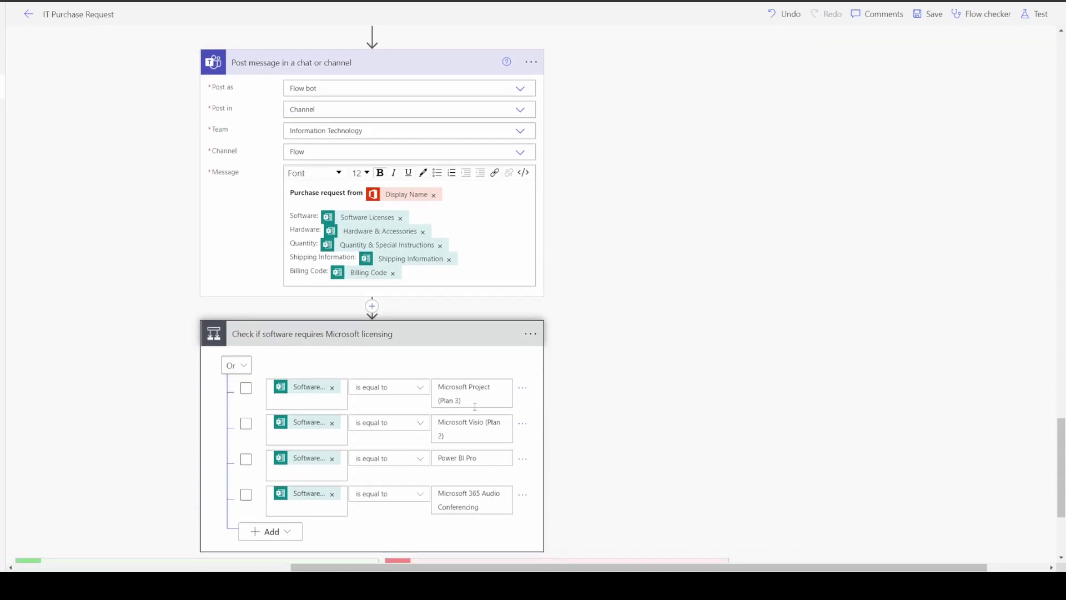
scroll(479, 286, "down", 3)
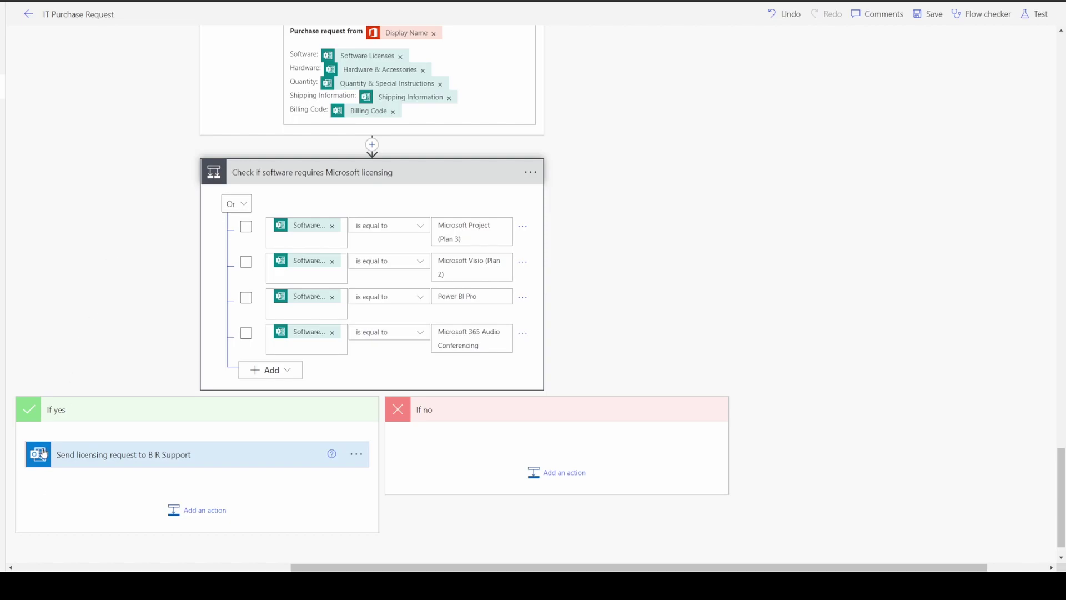
scroll(43, 453, "up", 1)
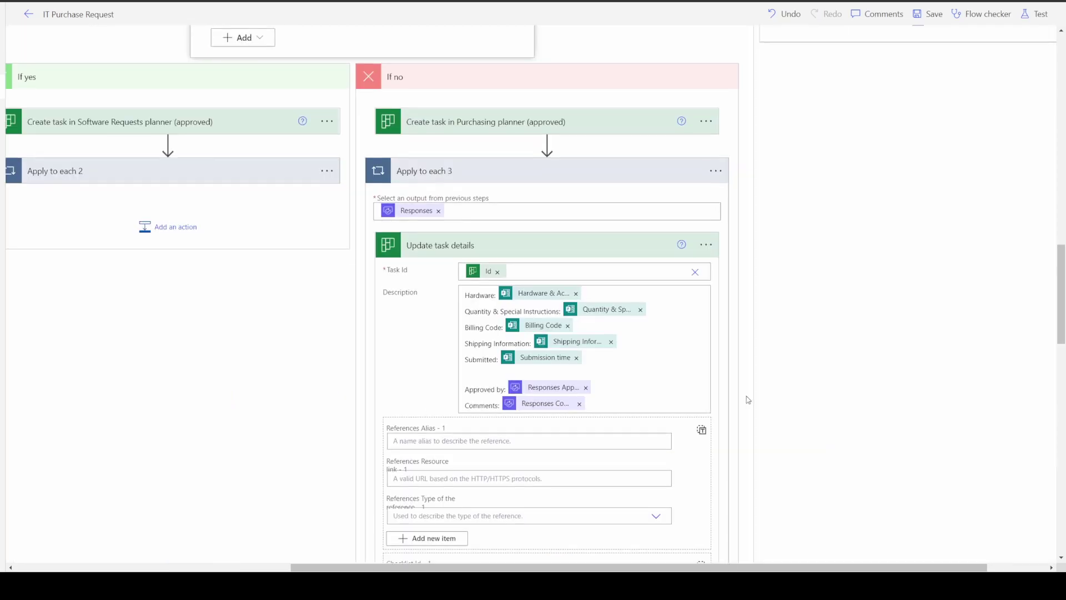
scroll(747, 400, "up", 7)
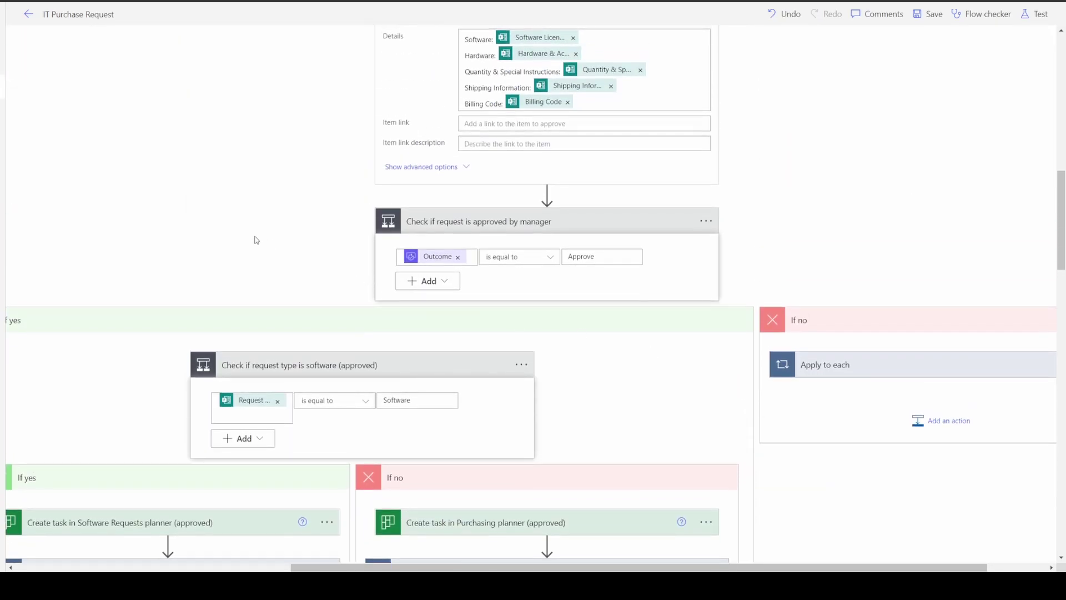
scroll(256, 240, "up", 4)
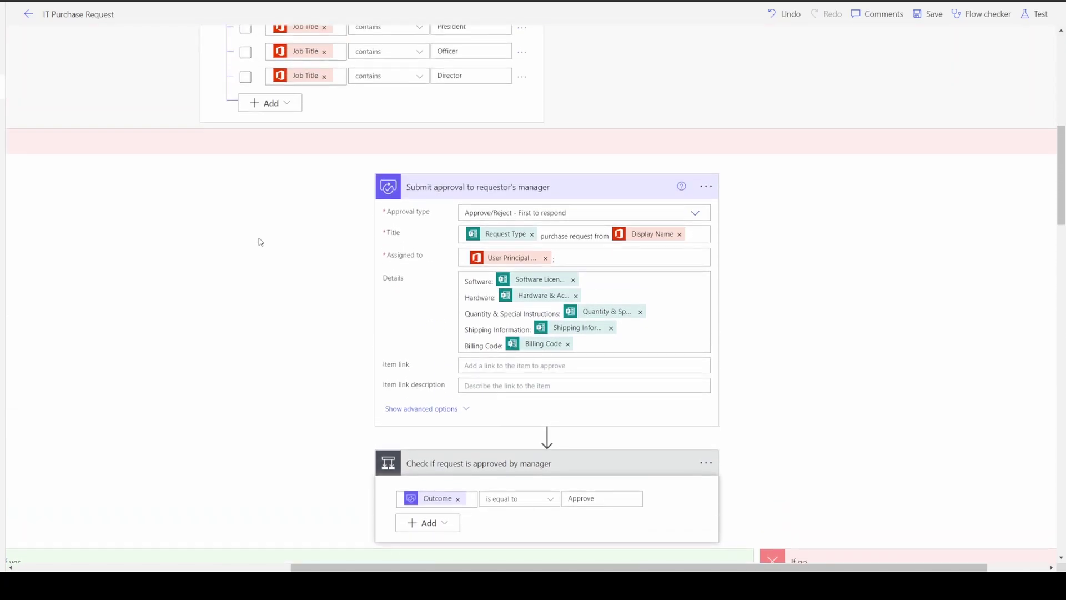
Step: Examine the director-or-above check and its branches in the flow run from 8/15/2022 9:25:44 AM
scroll(260, 241, "down", 1)
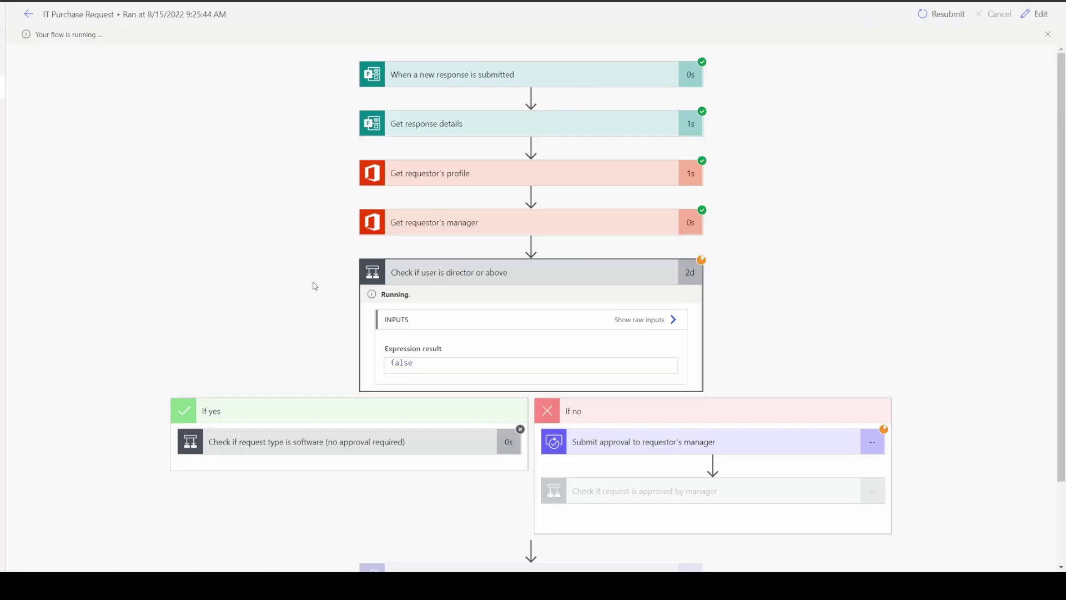
scroll(804, 314, "down", 2)
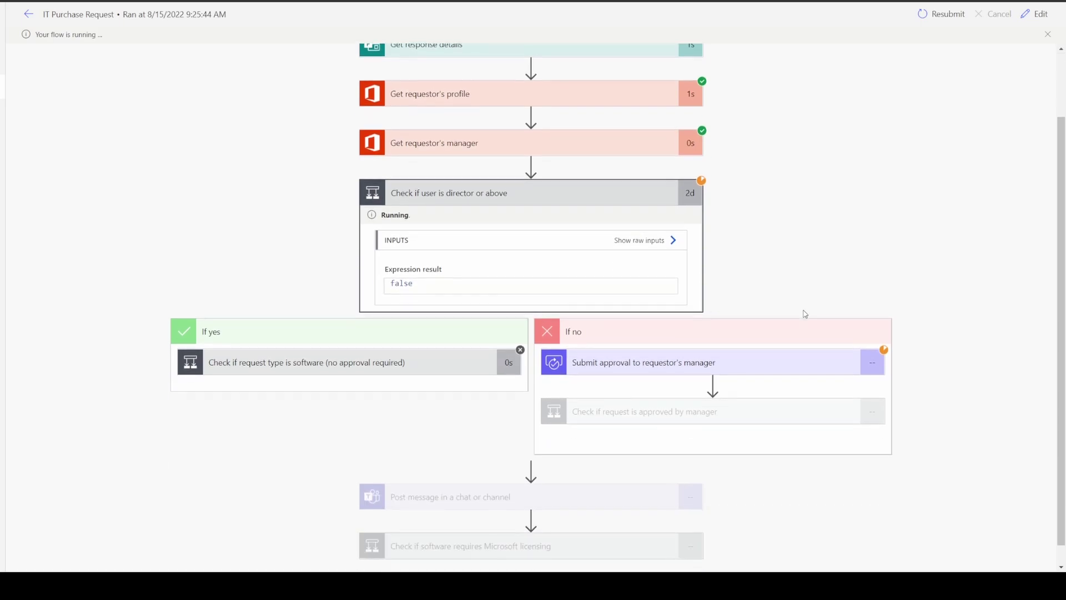